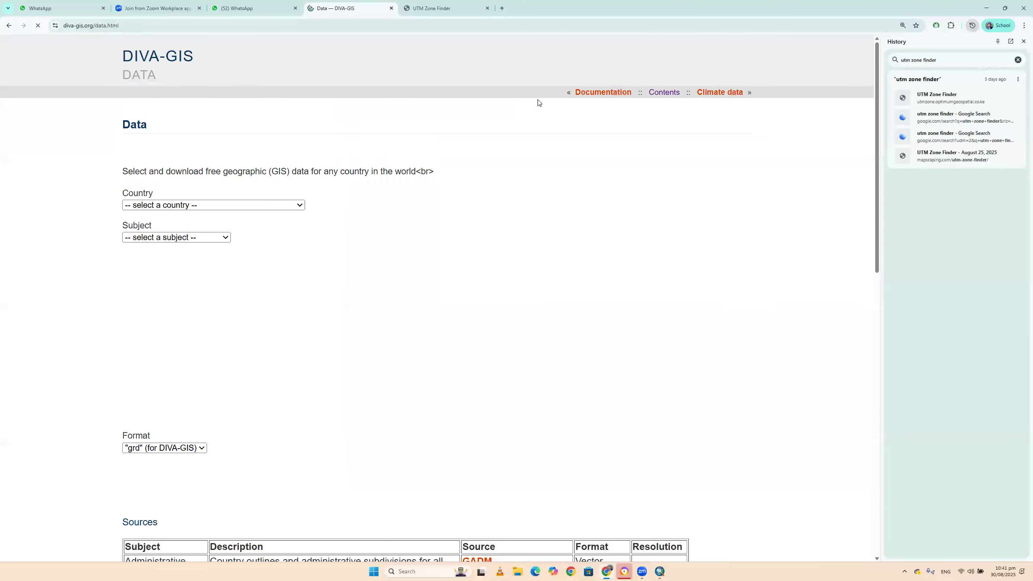
- Choose Bangladesh as the country for the free GIS data download
{"action": "left_click", "coordinate": [300, 206]}
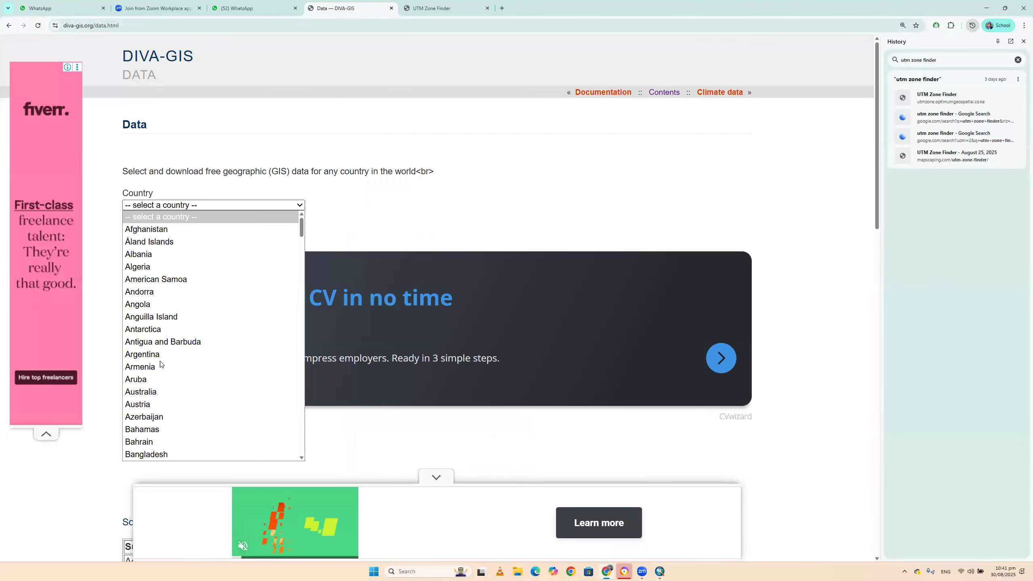
{"action": "scroll", "coordinate": [170, 320], "scroll_direction": "down", "scroll_amount": 4}
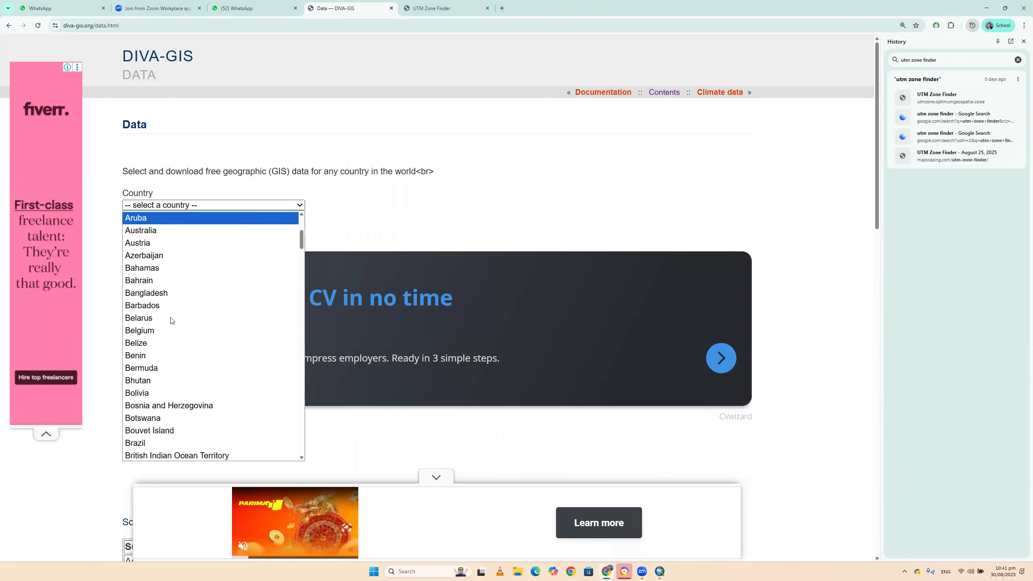
{"action": "left_click", "coordinate": [171, 293]}
{"action": "left_click", "coordinate": [224, 236]}
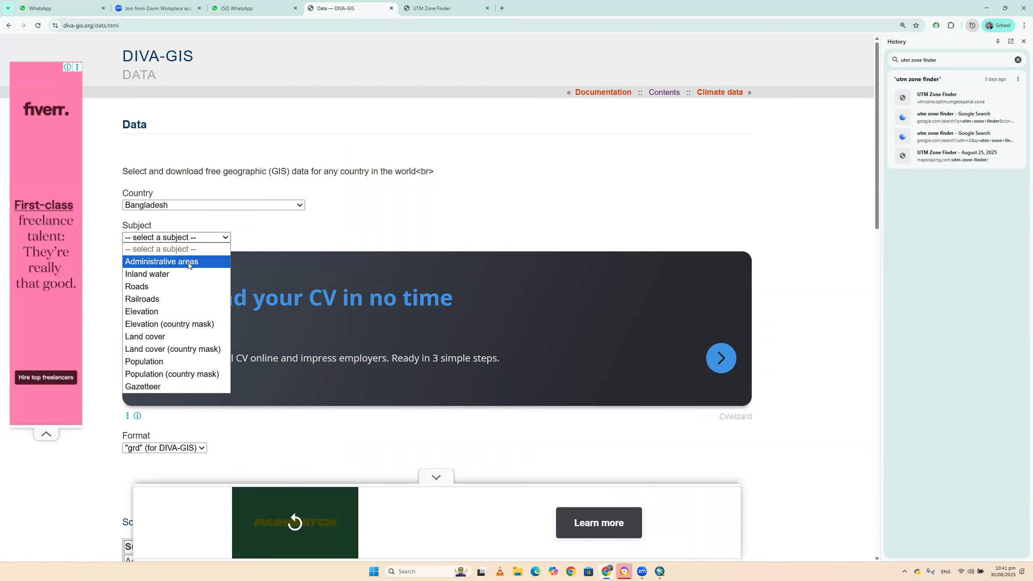
{"action": "left_click", "coordinate": [792, 221]}
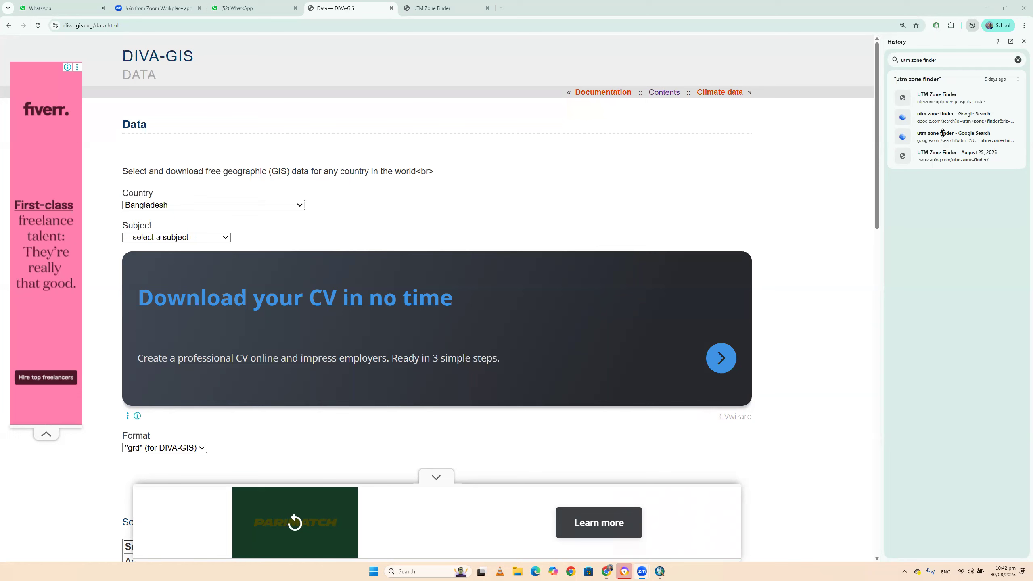
{"action": "left_click", "coordinate": [597, 78]}
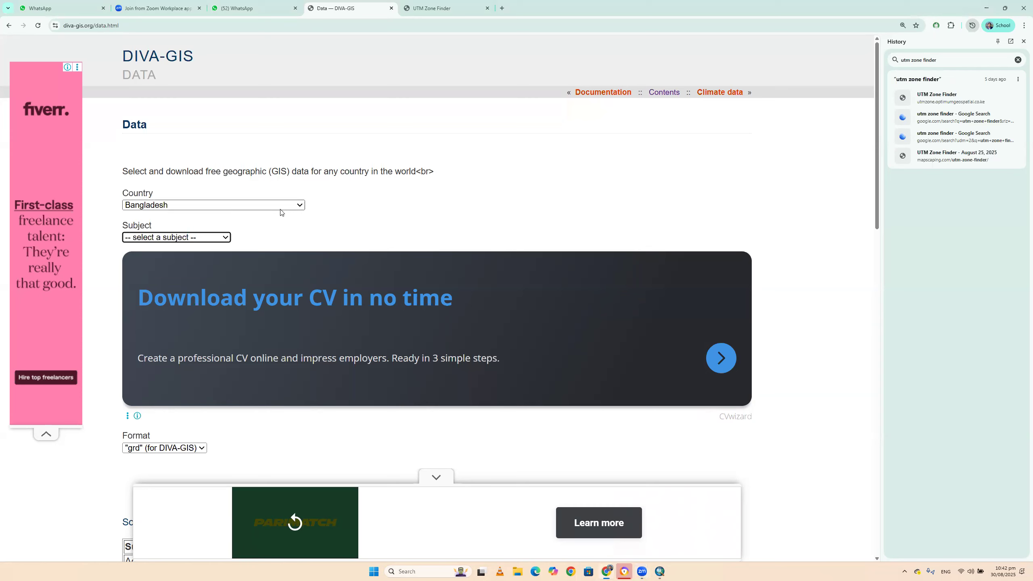
- Set the subject to Roads and download BGD_rds.zip
{"action": "left_click", "coordinate": [225, 239]}
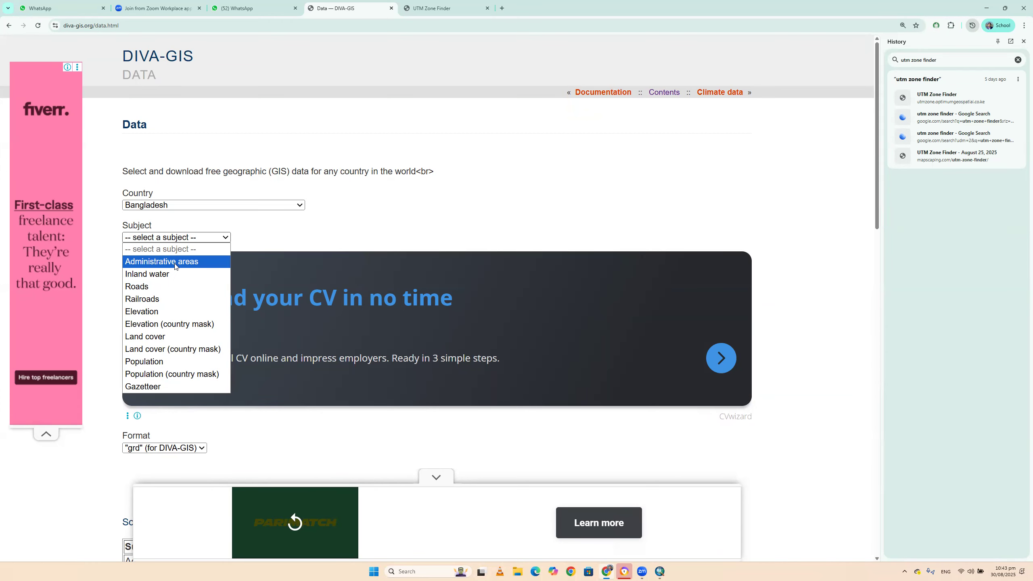
{"action": "left_click", "coordinate": [151, 287]}
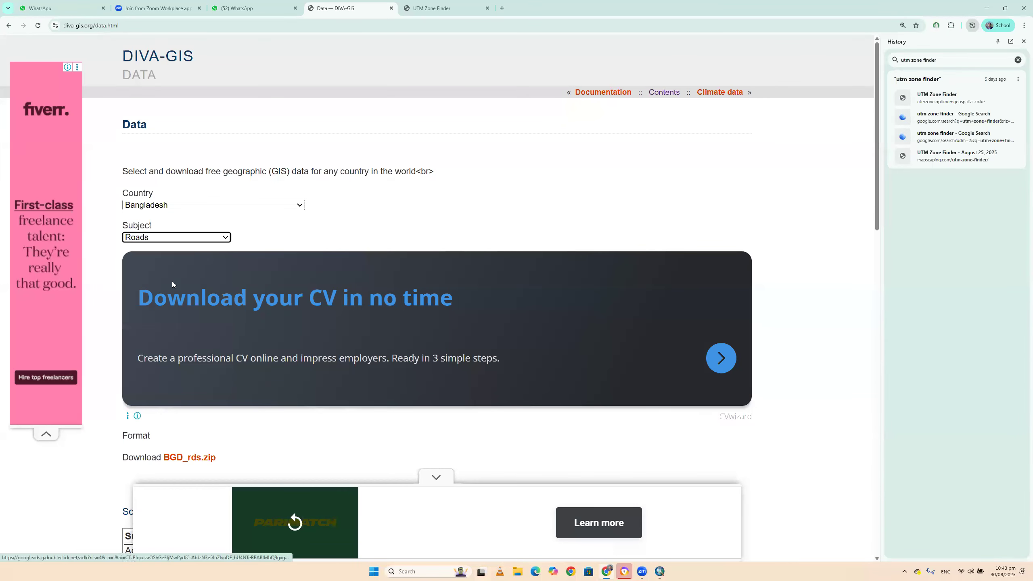
{"action": "scroll", "coordinate": [196, 432], "scroll_direction": "down", "scroll_amount": 2}
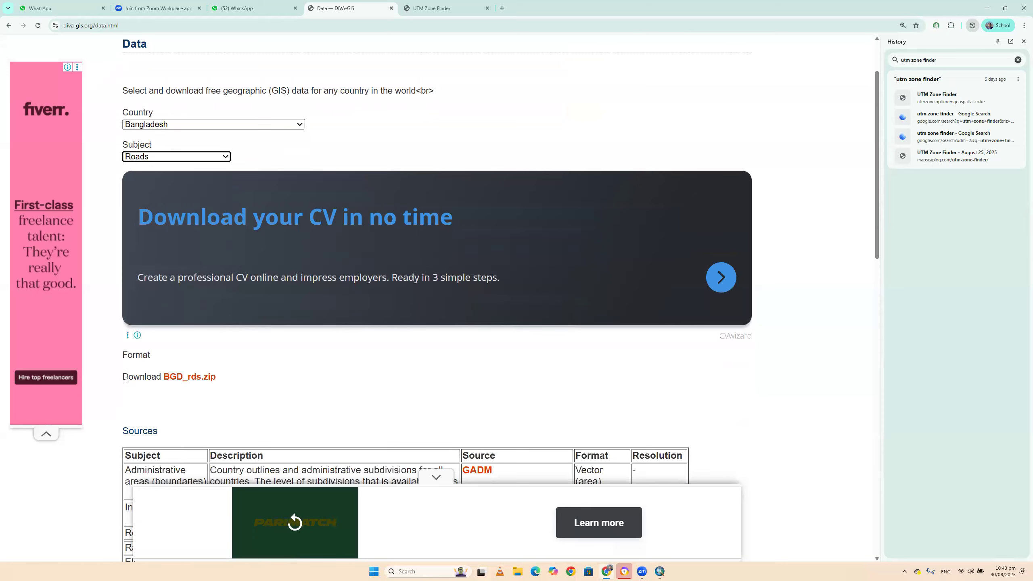
{"action": "left_click", "coordinate": [186, 383]}
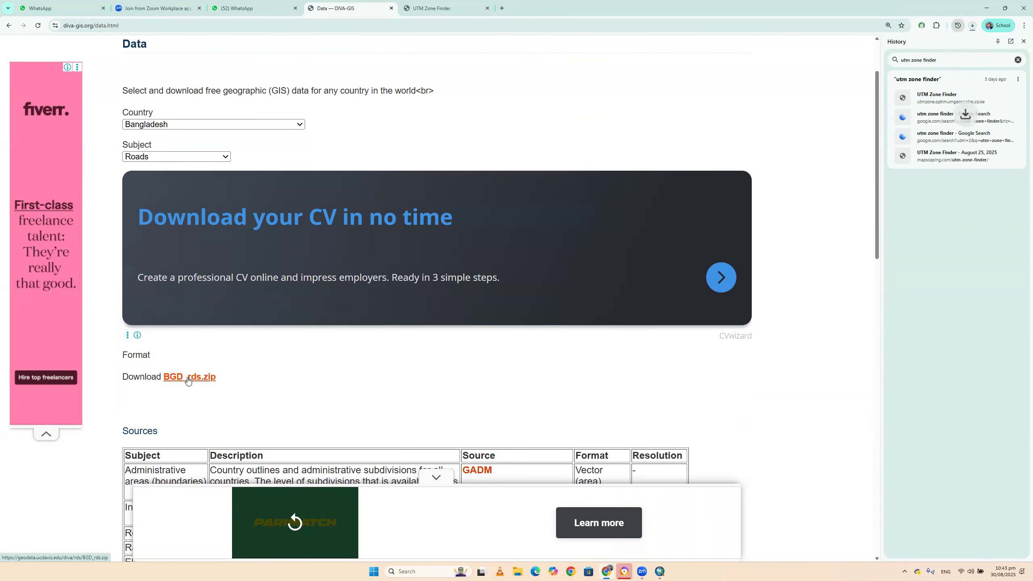
- Download the Railroads dataset BGD_rrd.zip and the Inland water dataset BGD_wat.zip for Bangladesh
{"action": "left_click", "coordinate": [225, 157]}
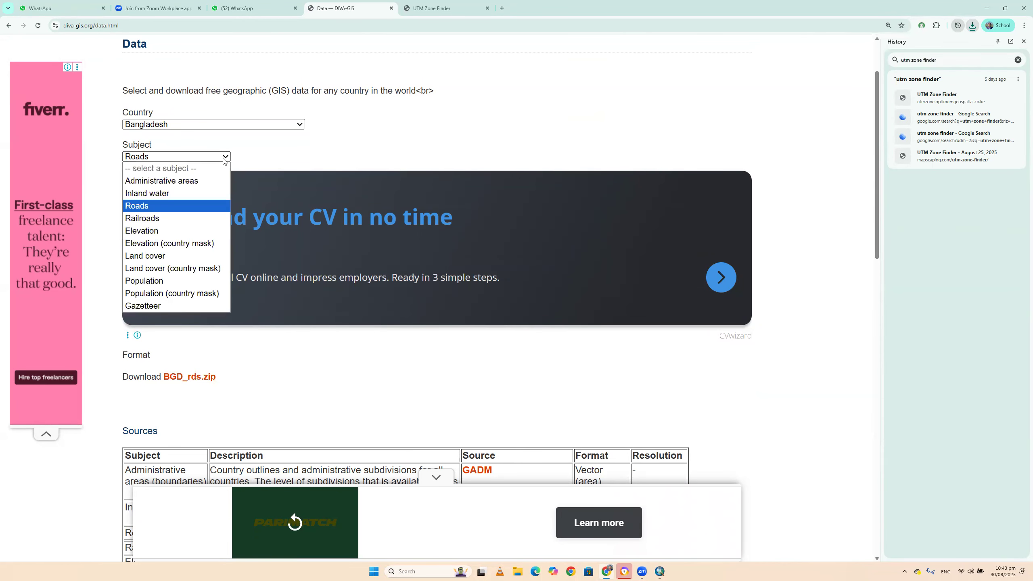
{"action": "left_click", "coordinate": [165, 218]}
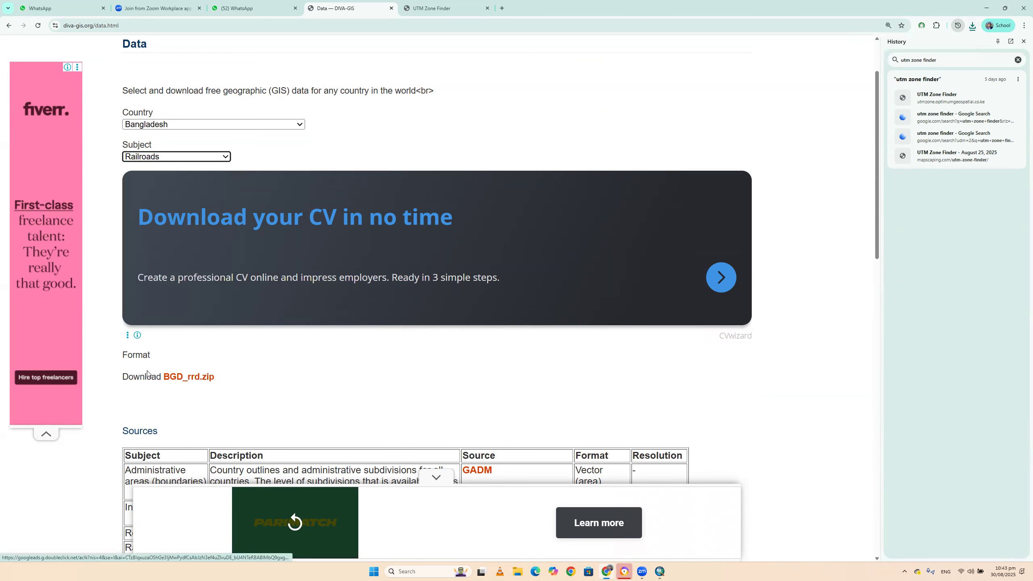
{"action": "left_click", "coordinate": [180, 379]}
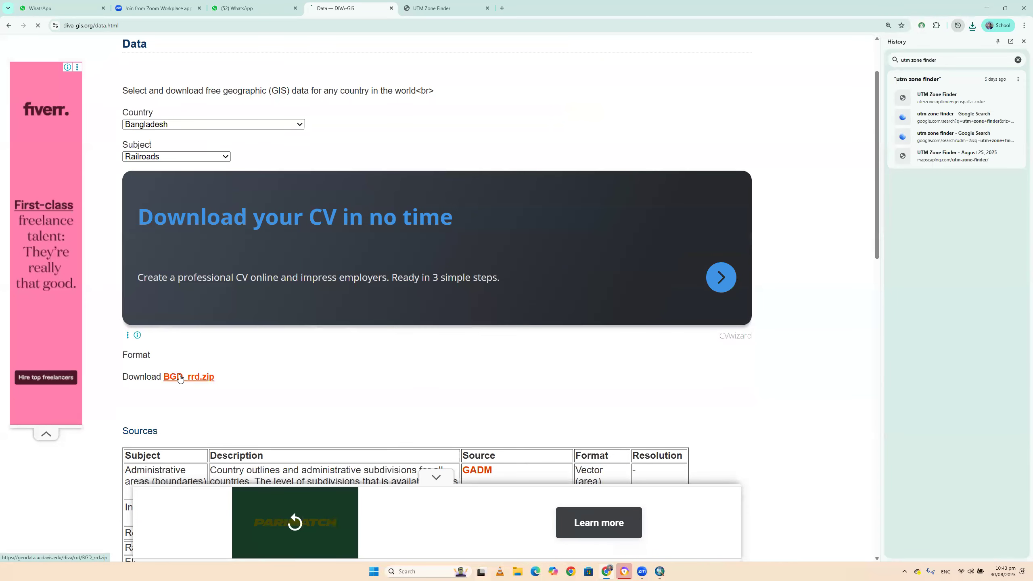
{"action": "left_click", "coordinate": [224, 158]}
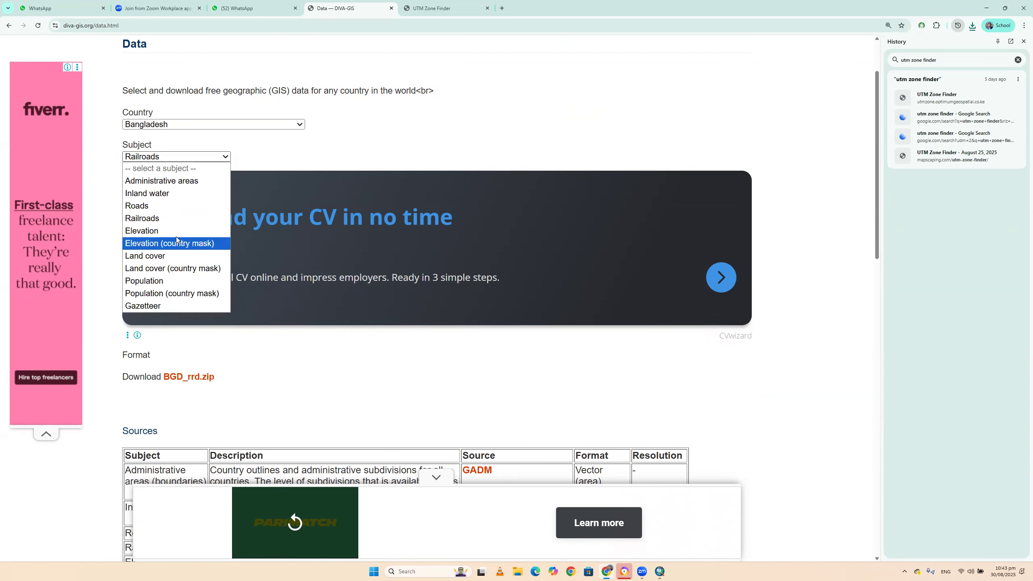
{"action": "left_click", "coordinate": [166, 195]}
{"action": "left_click", "coordinate": [195, 382]}
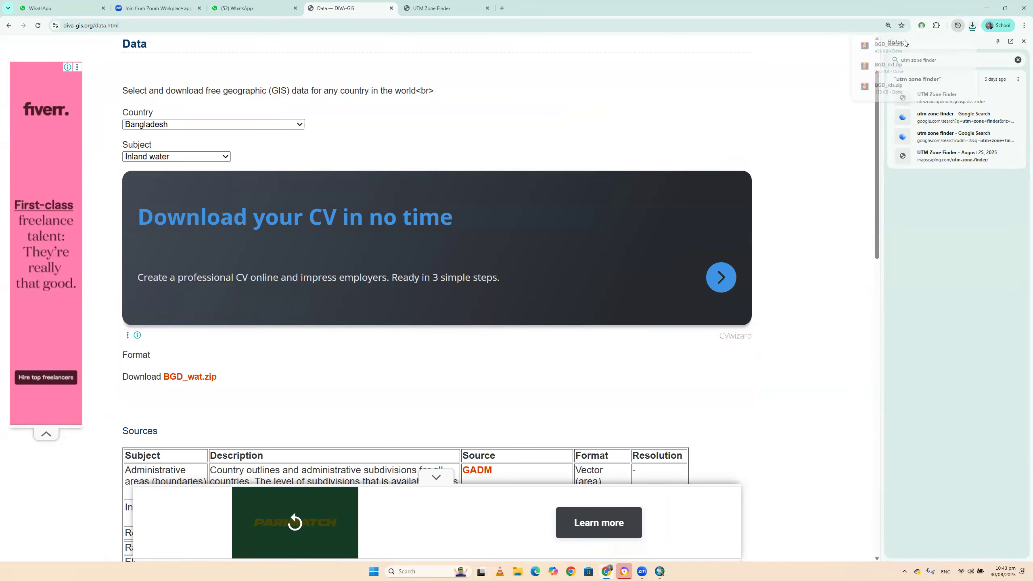
- Show the downloaded archives in the Downloads folder in File Explorer and extract BGD_rds to its own folder
{"action": "left_click", "coordinate": [950, 44]}
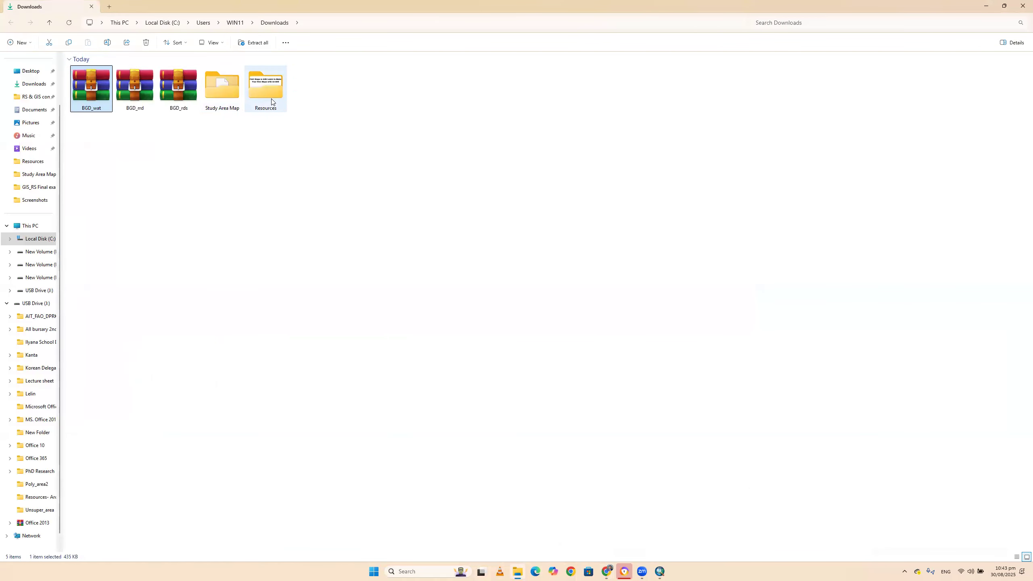
{"action": "left_click", "coordinate": [171, 110]}
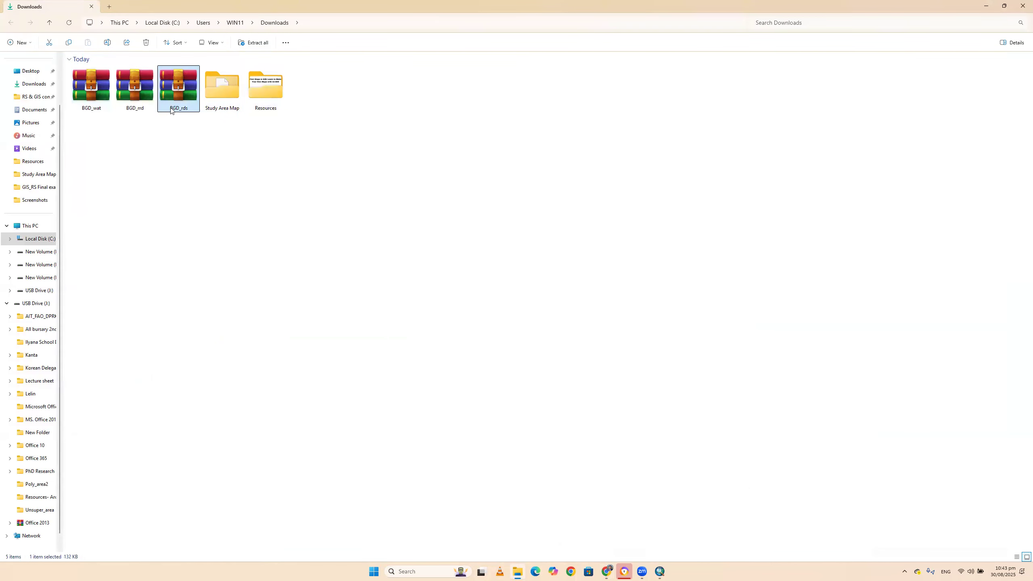
{"action": "right_click", "coordinate": [173, 83]}
{"action": "left_click", "coordinate": [201, 164]}
{"action": "left_click", "coordinate": [588, 362]}
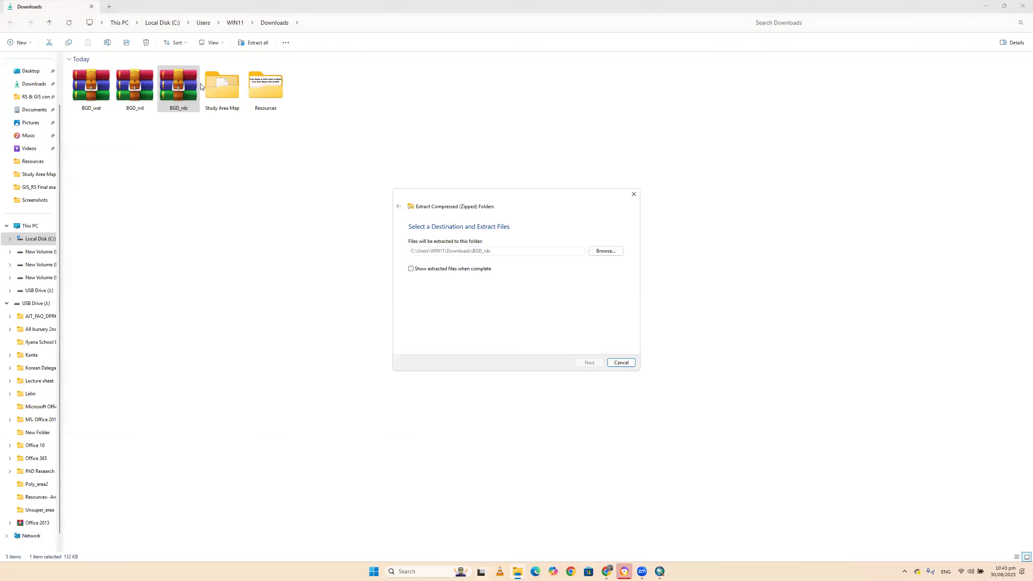
- Extract the BGD_rrd archive to its own folder in Downloads
{"action": "left_click", "coordinate": [130, 92]}
{"action": "right_click", "coordinate": [133, 94]}
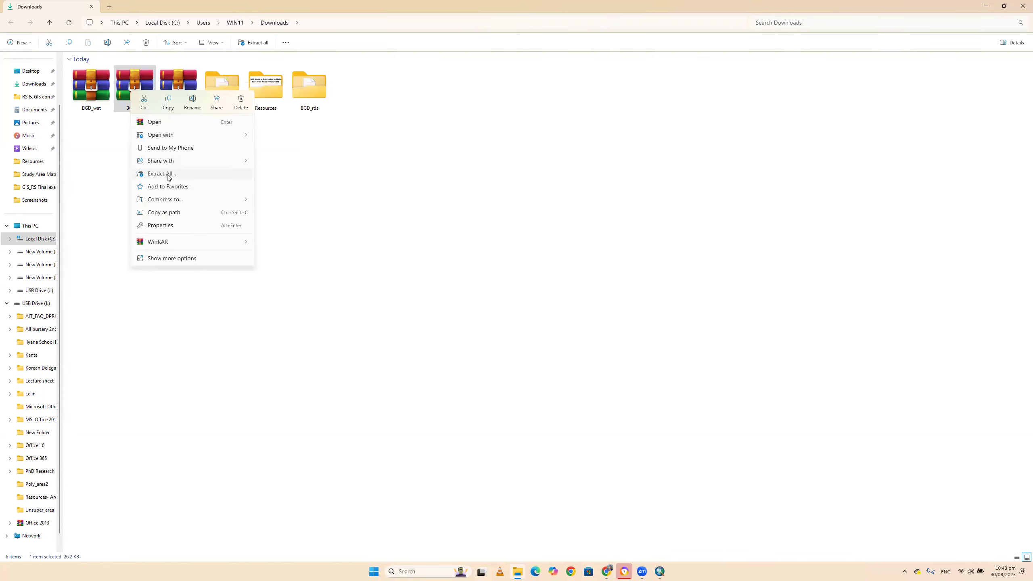
{"action": "left_click", "coordinate": [168, 177]}
{"action": "left_click", "coordinate": [585, 364]}
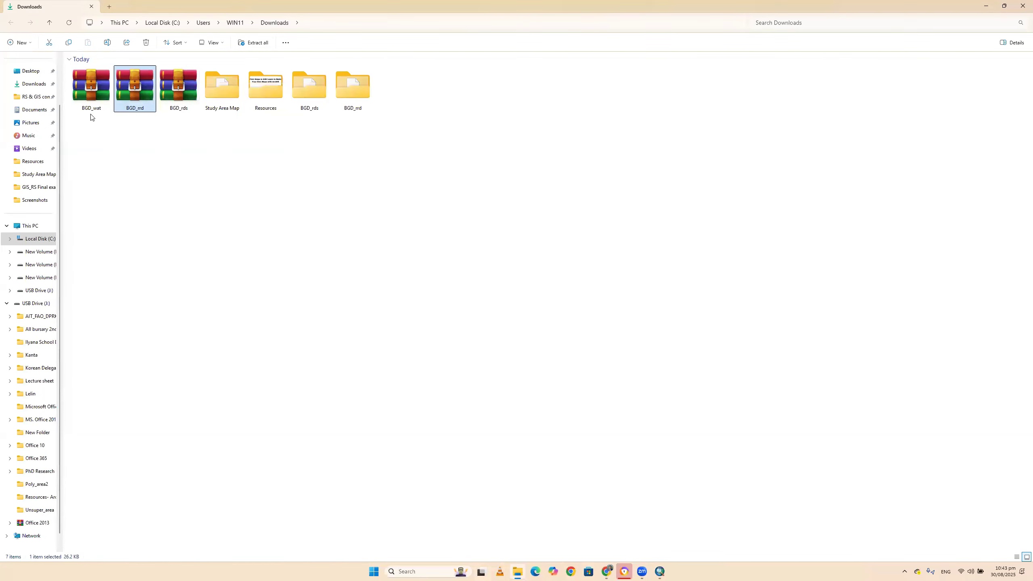
- Extract the BGD_wat archive to its own folder in Downloads
{"action": "left_click", "coordinate": [91, 94]}
{"action": "right_click", "coordinate": [91, 95]}
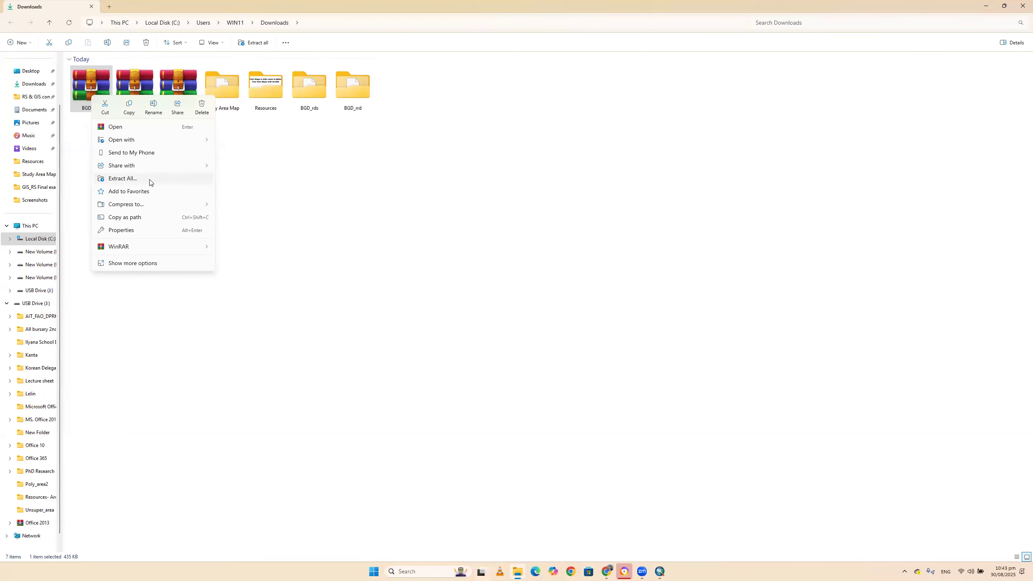
{"action": "left_click", "coordinate": [346, 227]}
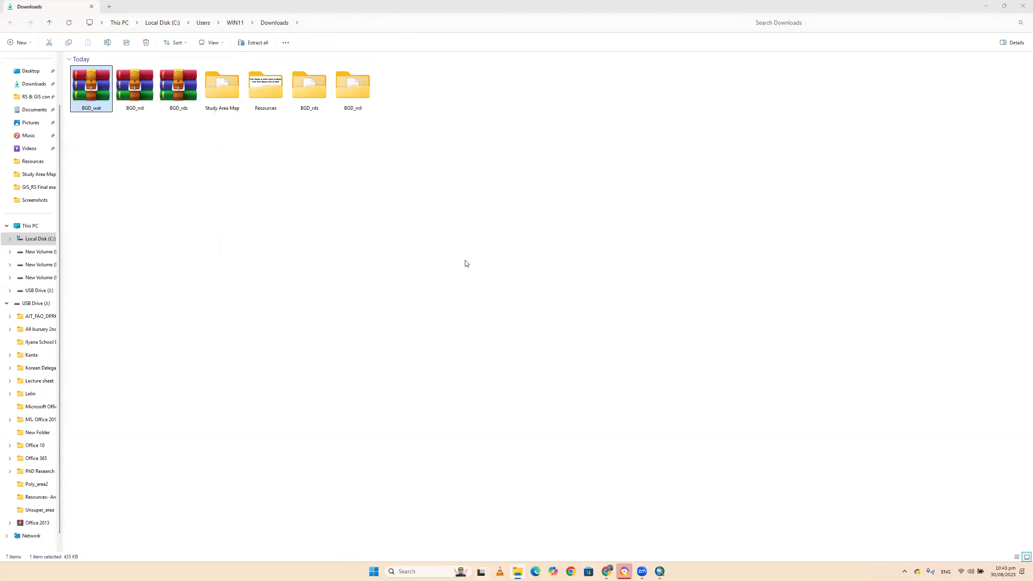
{"action": "left_click", "coordinate": [82, 91]}
{"action": "right_click", "coordinate": [82, 91]}
{"action": "left_click", "coordinate": [118, 169]}
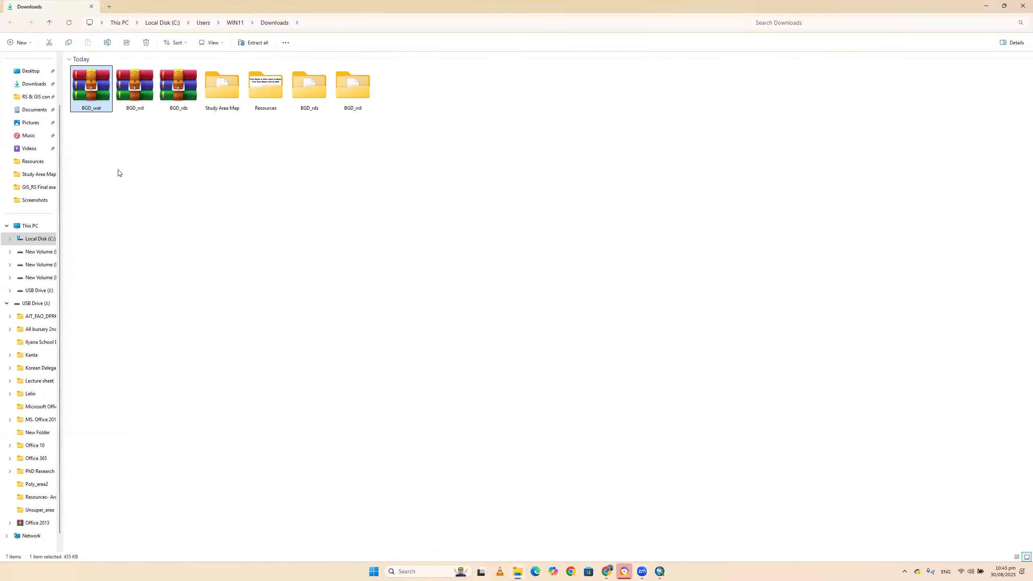
{"action": "left_click", "coordinate": [589, 362]}
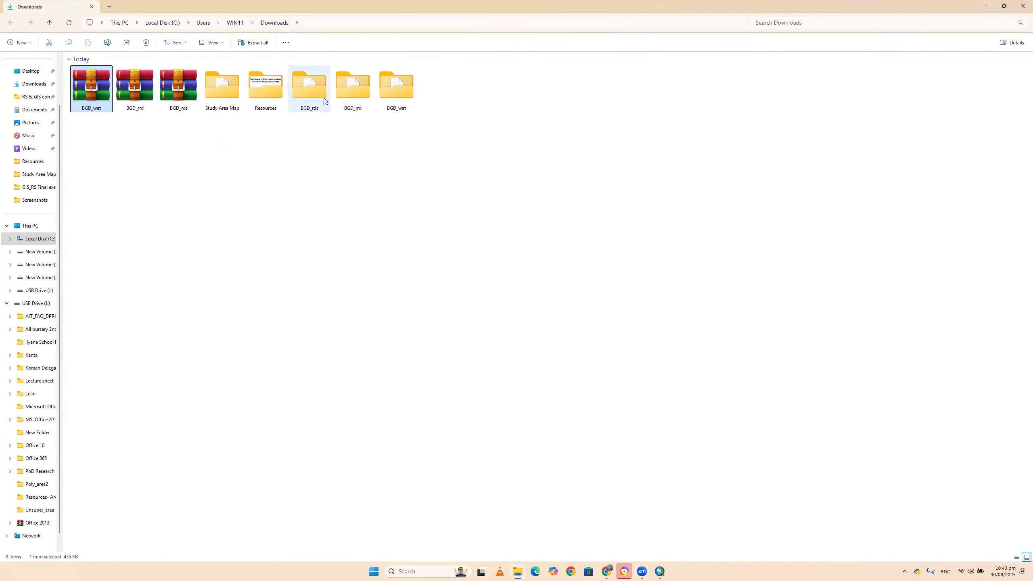
- Move the extracted BGD_rds, BGD_rrd and BGD_wat folders into the Study Area Map folder
{"action": "left_click", "coordinate": [311, 88]}
{"action": "left_click", "coordinate": [396, 95], "text": "shift"}
{"action": "right_click", "coordinate": [396, 95]}
{"action": "left_click", "coordinate": [410, 106]}
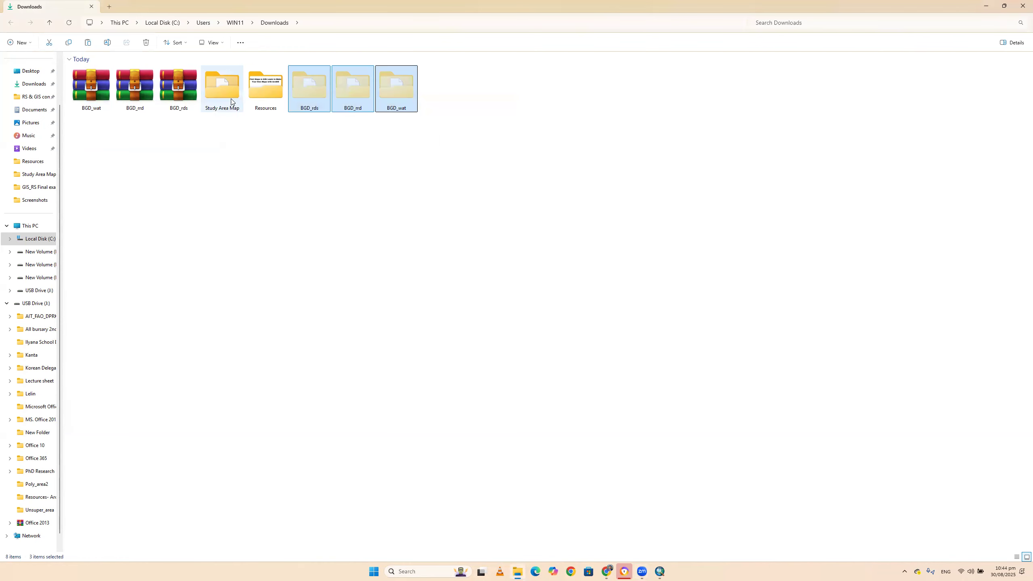
{"action": "double_click", "coordinate": [225, 92]}
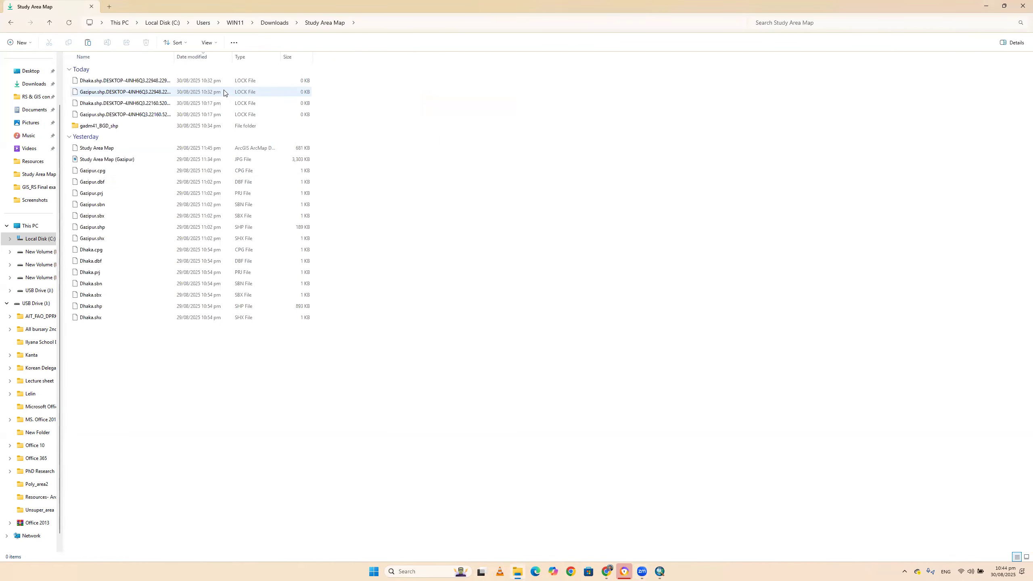
{"action": "key", "text": "ctrl+v"}
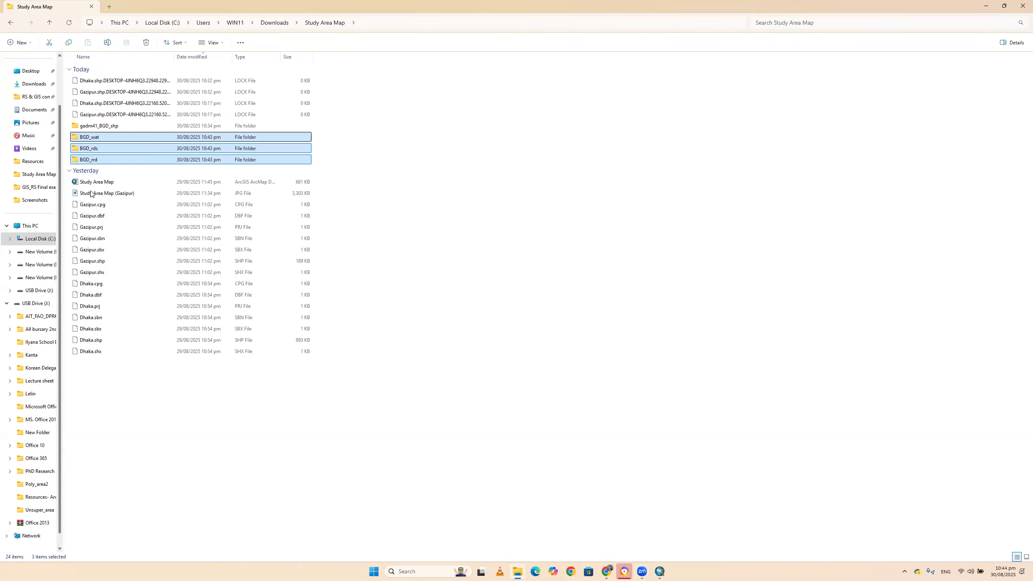
- View the Study Area Map (Gazipur) JPG image, including its three map frames, and close it
{"action": "left_click", "coordinate": [101, 184]}
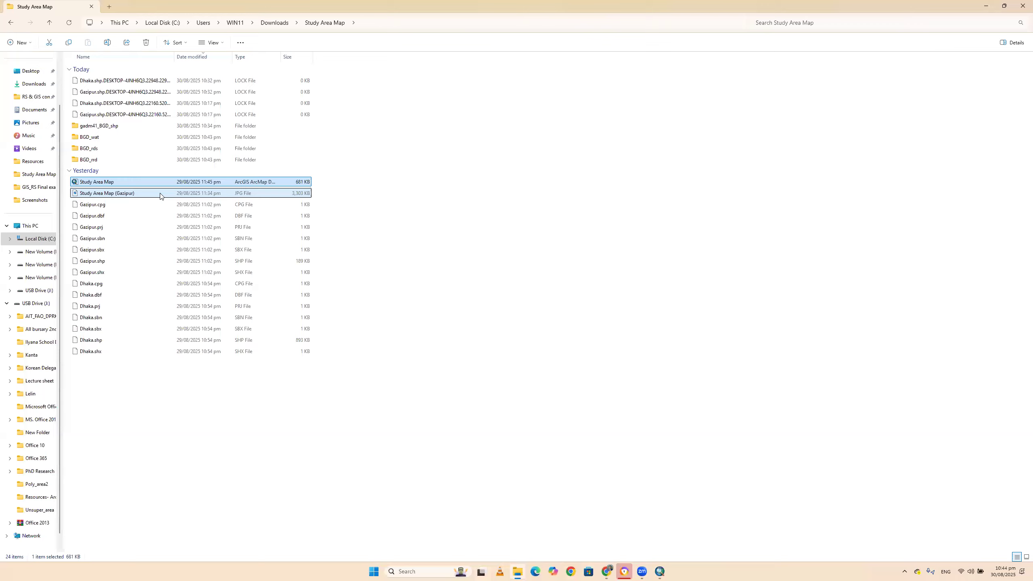
{"action": "double_click", "coordinate": [160, 193]}
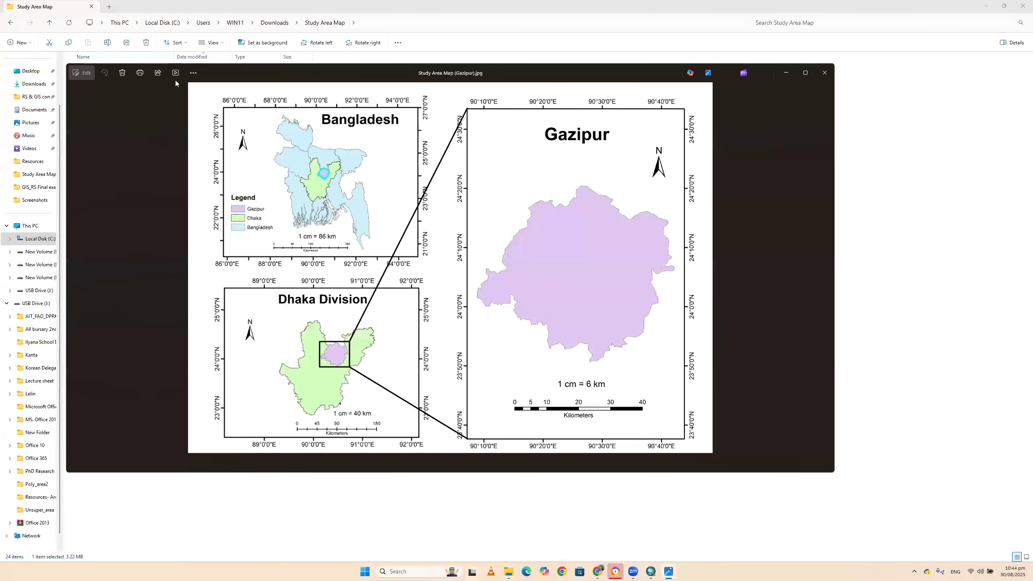
{"action": "left_click", "coordinate": [824, 73]}
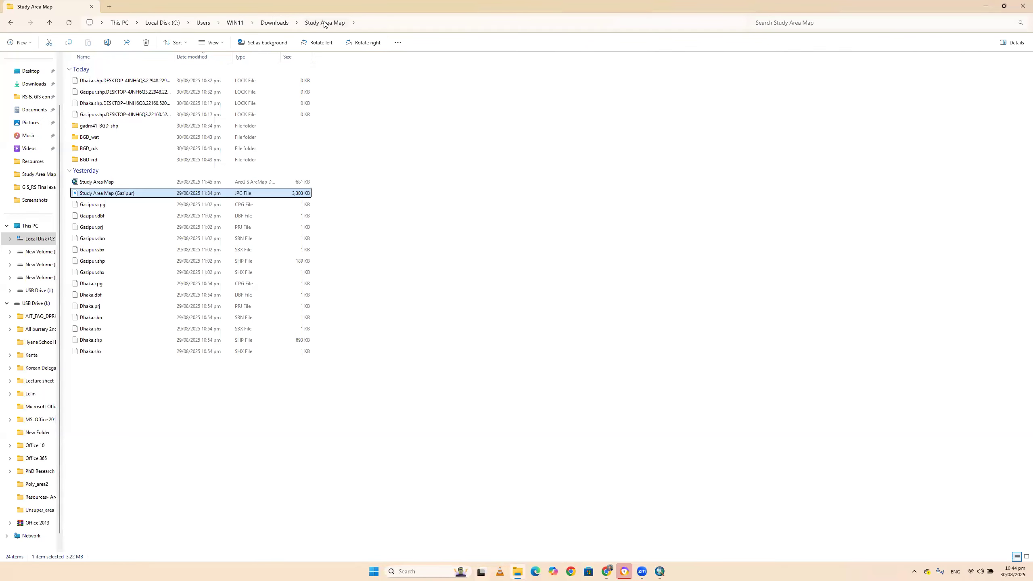
- Switch to ArcMap and close it without saving the changes to Study Area Map
{"action": "left_click", "coordinate": [660, 571]}
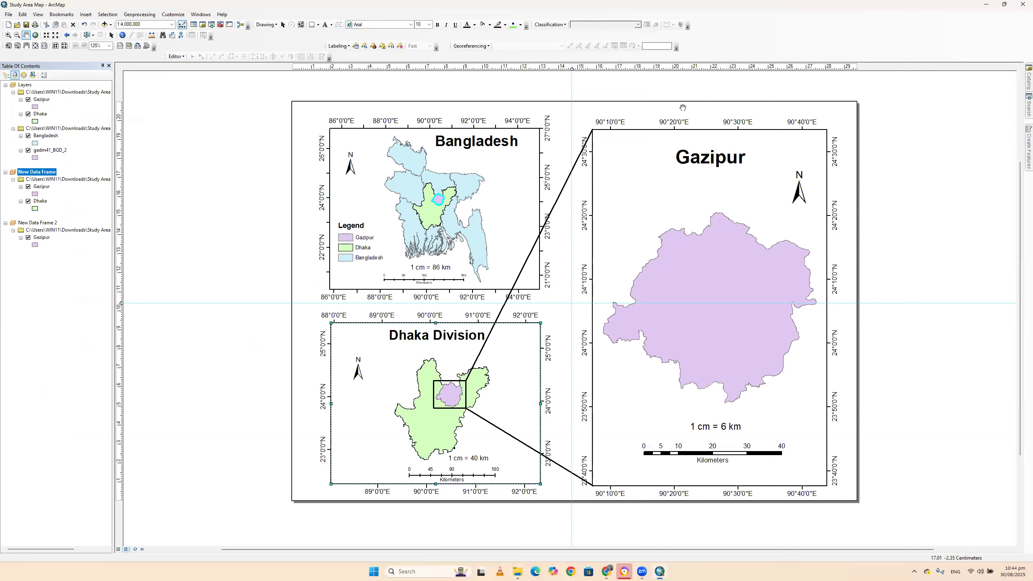
{"action": "left_click", "coordinate": [1023, 4]}
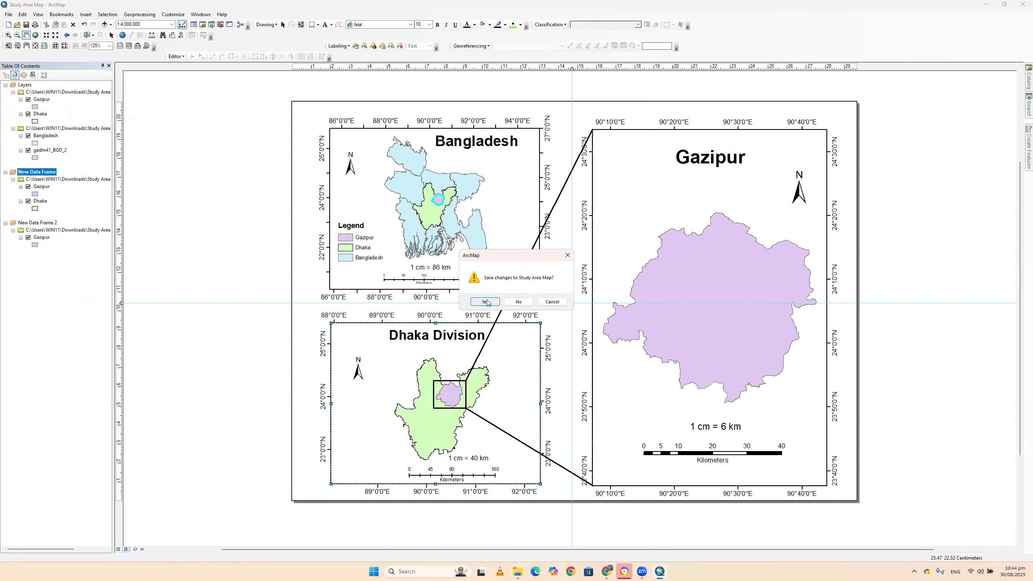
{"action": "left_click", "coordinate": [518, 301]}
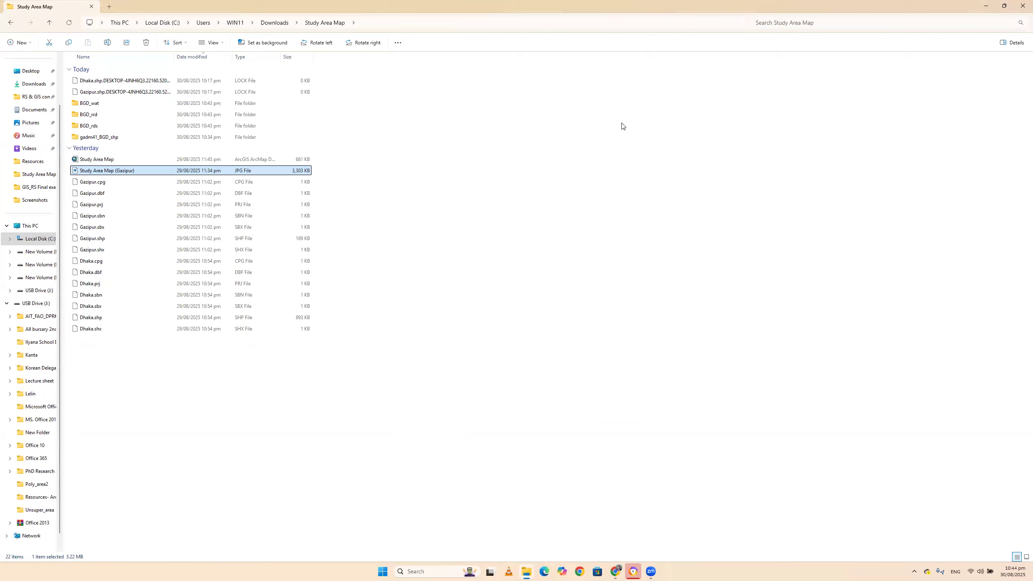
- Create a new folder named "Gazipur area" inside the Study Area Map folder
{"action": "right_click", "coordinate": [519, 89]}
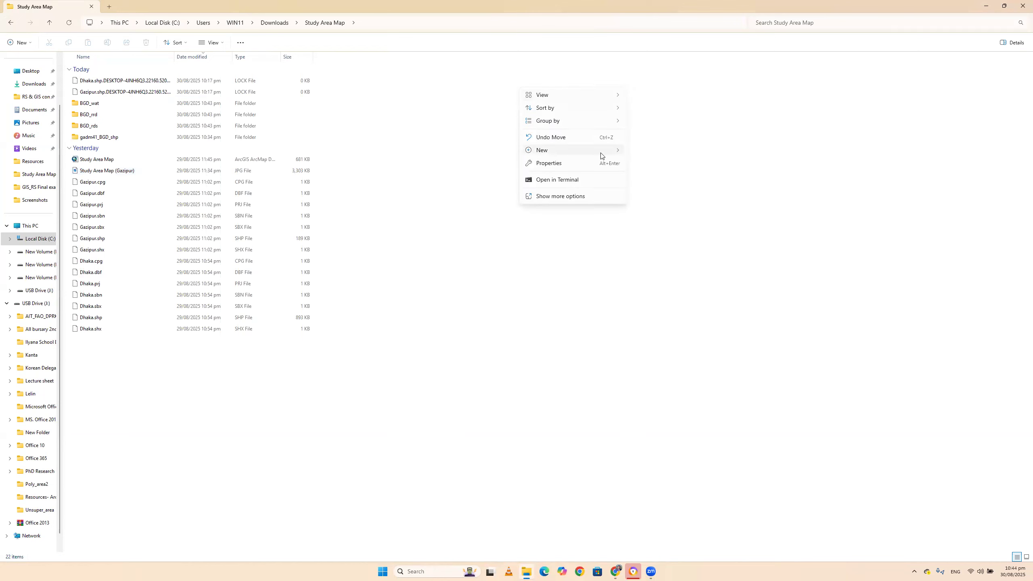
{"action": "mouse_move", "coordinate": [602, 152]}
{"action": "left_click", "coordinate": [645, 153]}
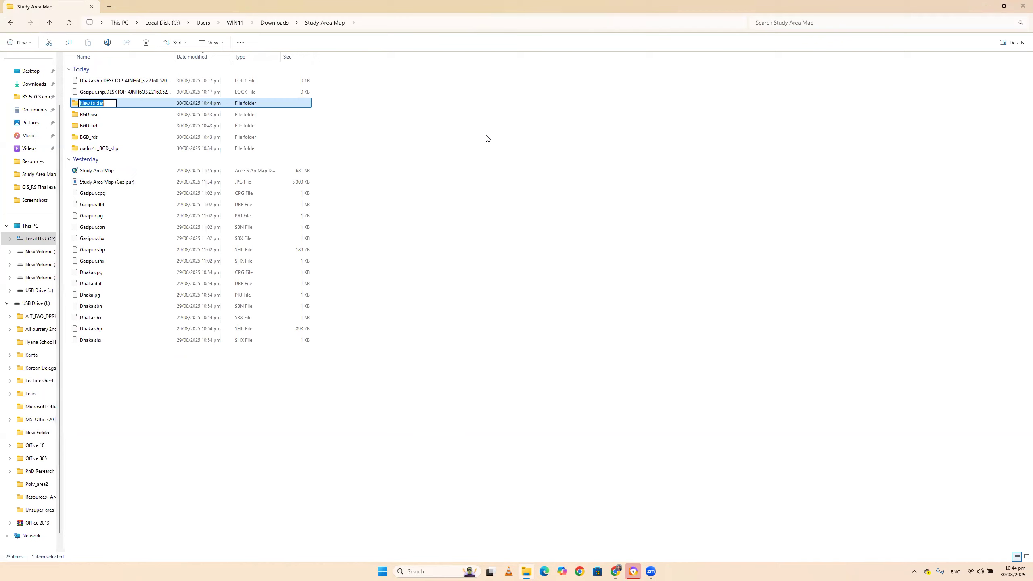
{"action": "type", "text": "Gazipu"}
{"action": "type", "text": "r area"}
{"action": "key", "text": "Return"}
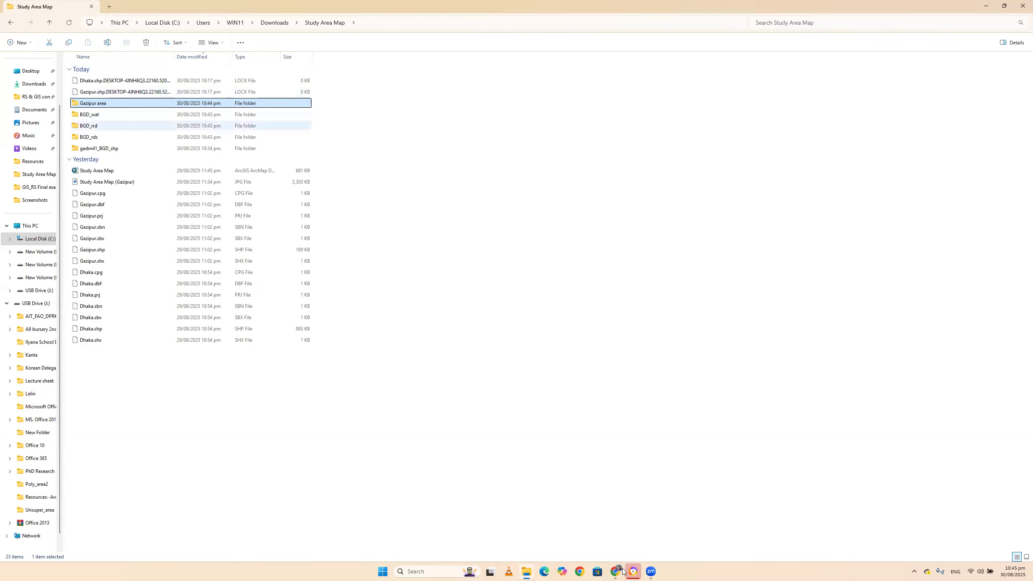
- Launch ArcMap 10.7 and dismiss the Getting Started dialog to begin with a blank map
{"action": "left_click", "coordinate": [441, 566]}
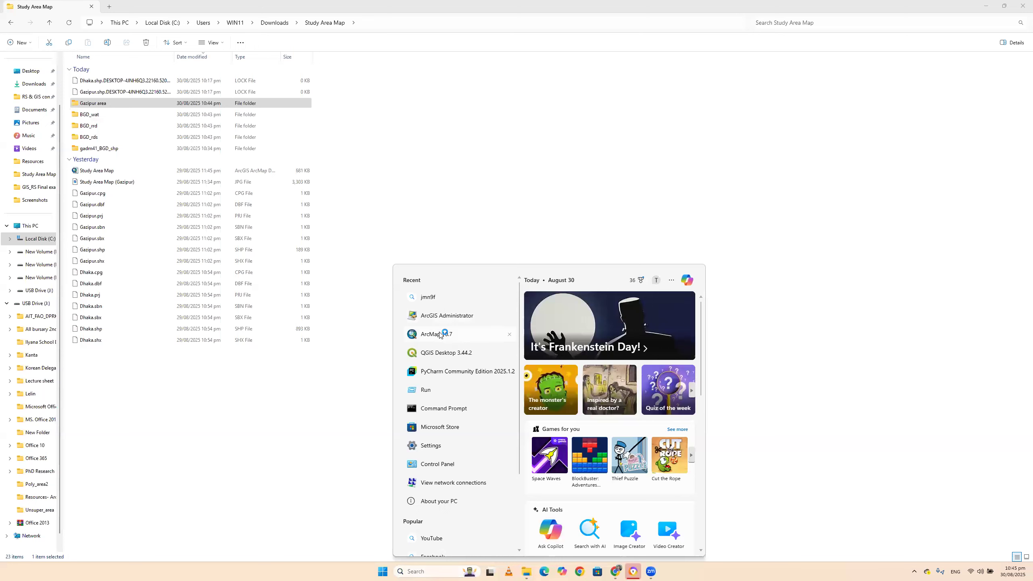
{"action": "left_click", "coordinate": [439, 335]}
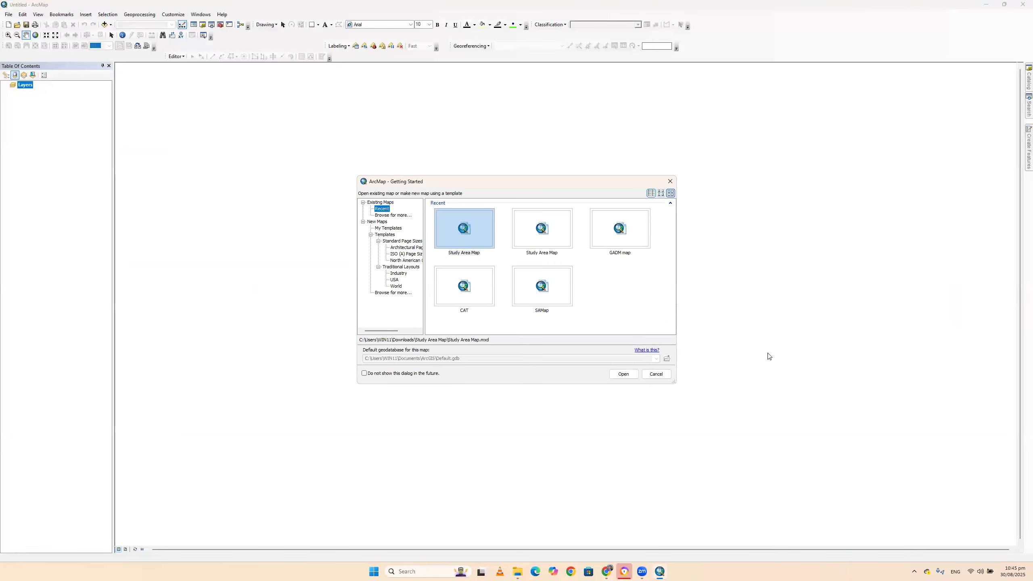
{"action": "left_click", "coordinate": [656, 374]}
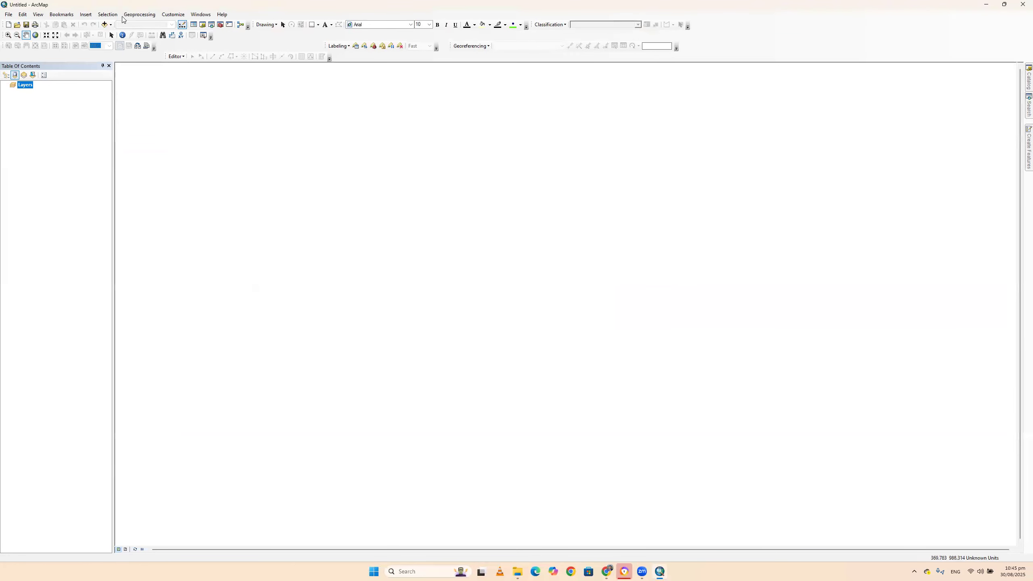
- Save the blank map document as Gazipur_Area in the Study Area Map folder
{"action": "left_click", "coordinate": [9, 15]}
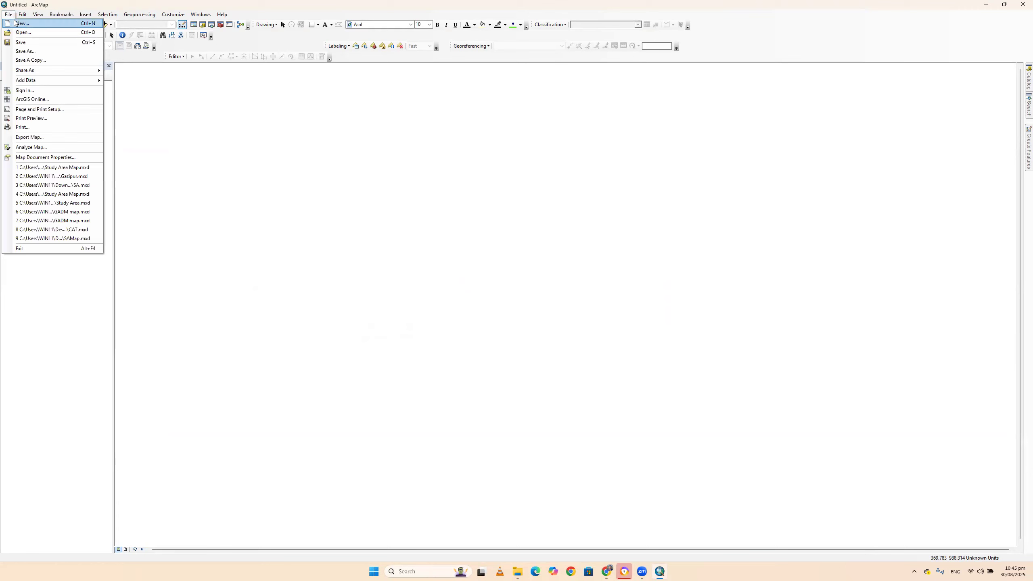
{"action": "left_click", "coordinate": [34, 50]}
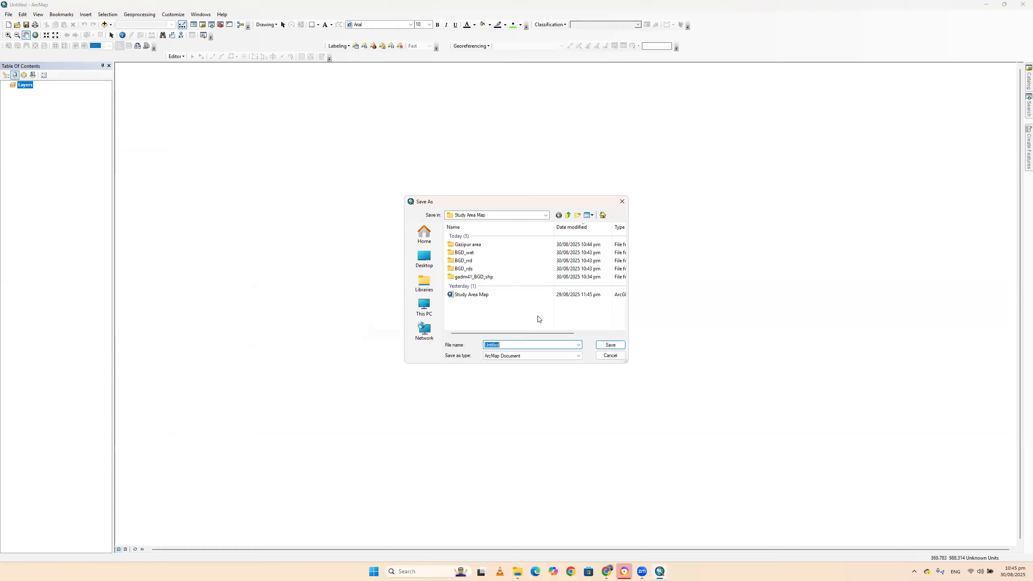
{"action": "type", "text": "A"}
{"action": "key", "text": "BackSpace"}
{"action": "type", "text": "Gaz"}
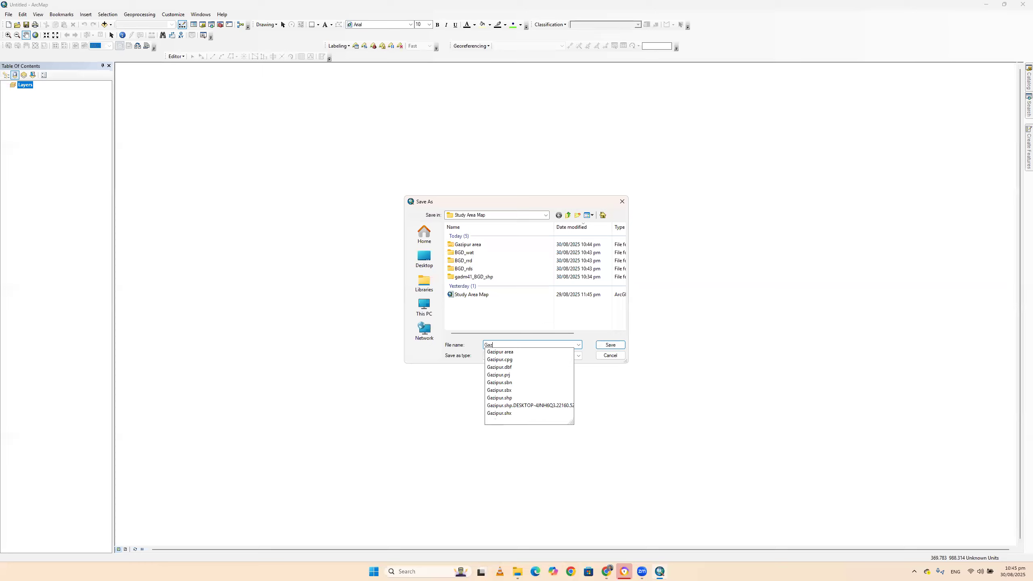
{"action": "type", "text": "ipur_Area"}
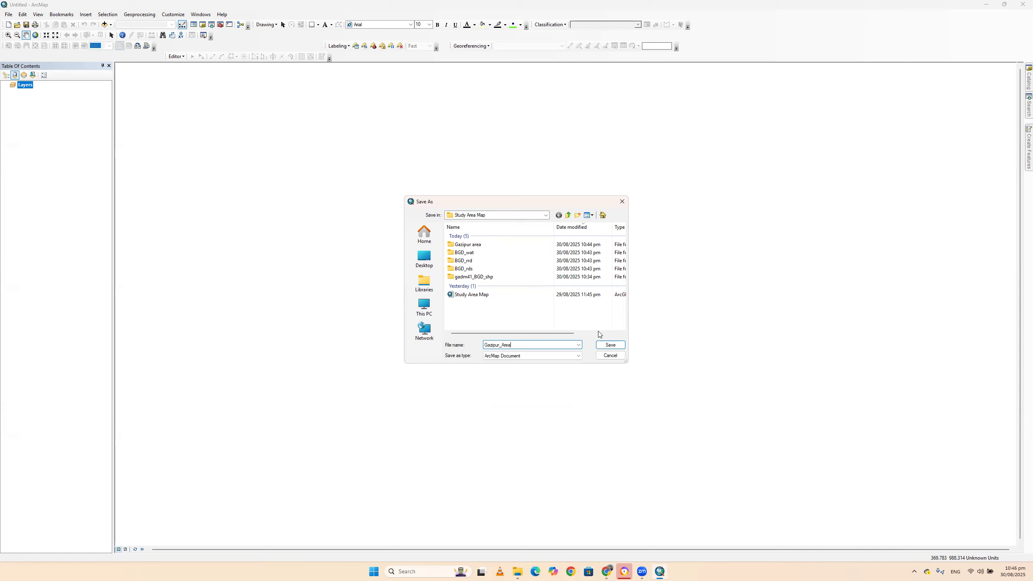
{"action": "left_click", "coordinate": [611, 345]}
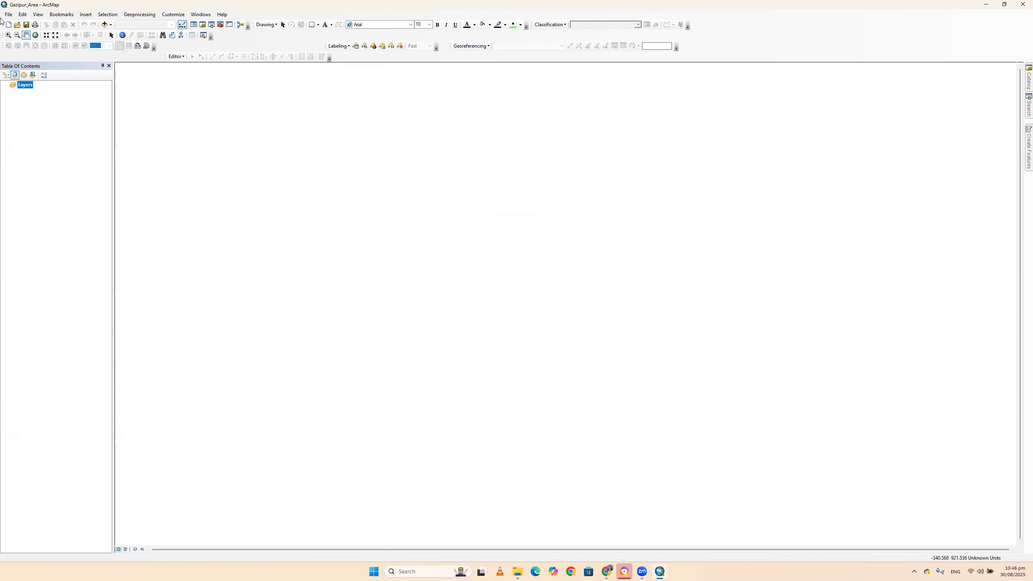
- Set the data frame's coordinate system to the projected system WGS 1984 UTM Zone 46N
{"action": "right_click", "coordinate": [28, 88]}
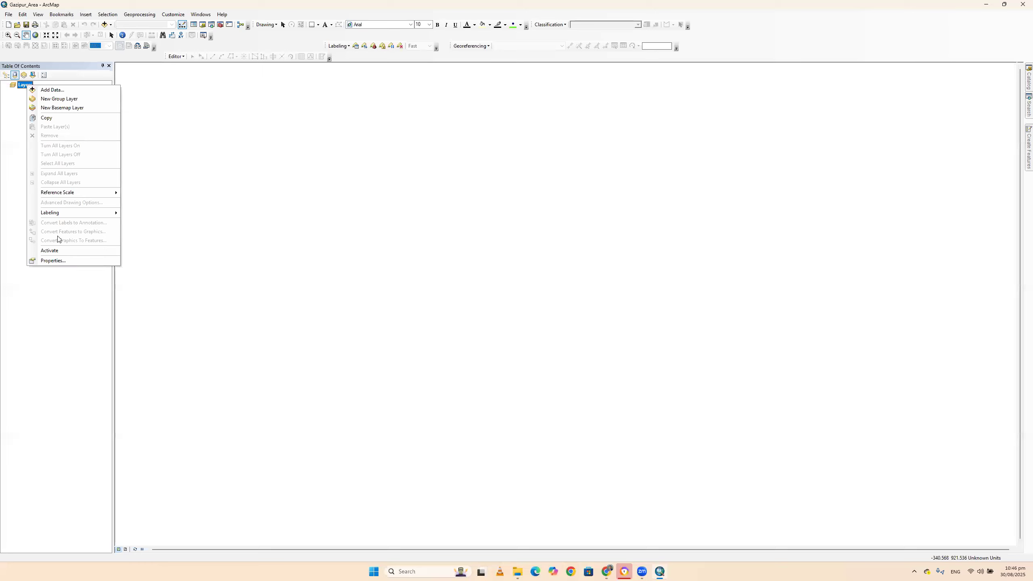
{"action": "left_click", "coordinate": [54, 261]}
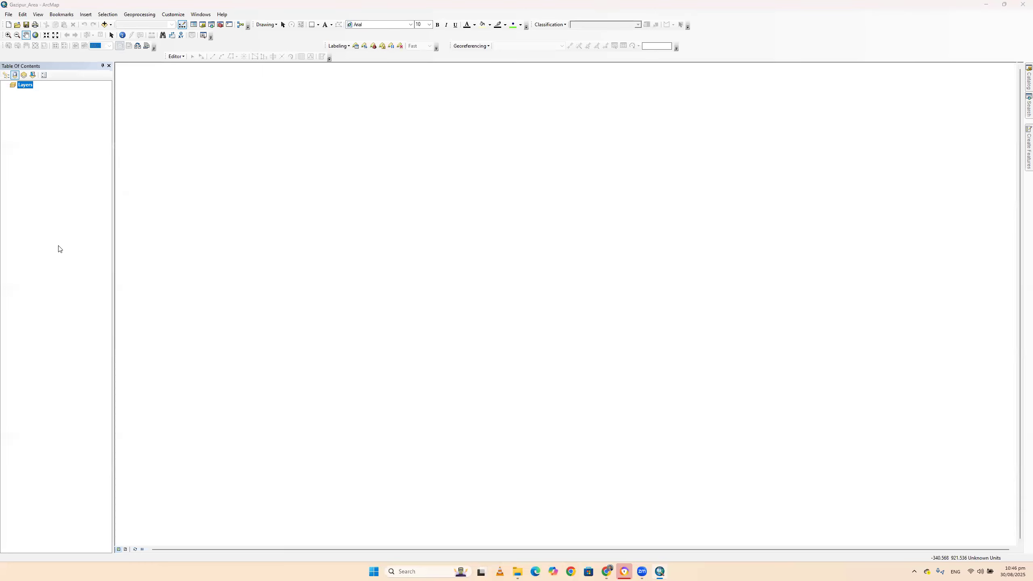
{"action": "double_click", "coordinate": [465, 224]}
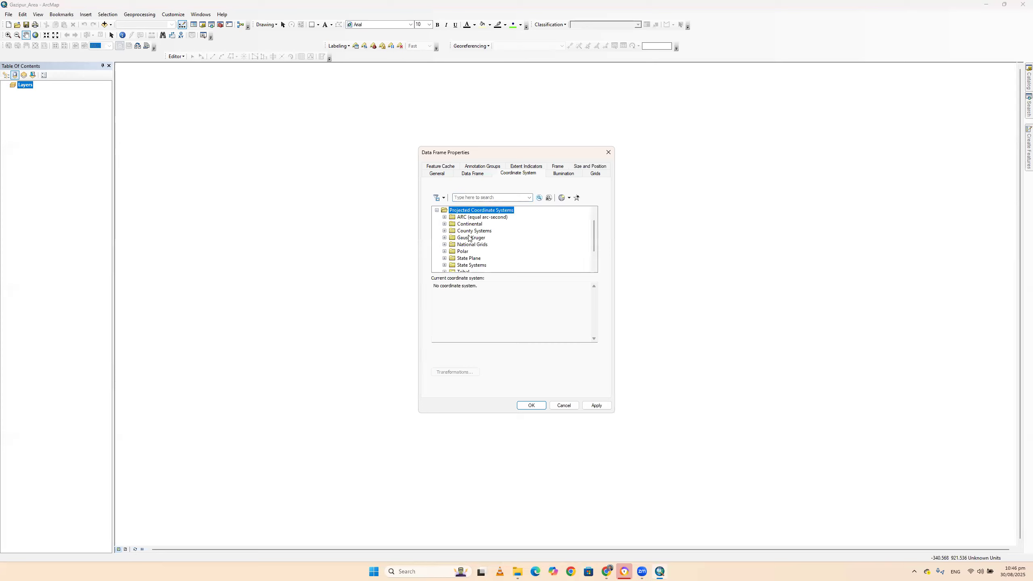
{"action": "scroll", "coordinate": [467, 245], "scroll_direction": "down", "scroll_amount": 2}
{"action": "double_click", "coordinate": [462, 252]}
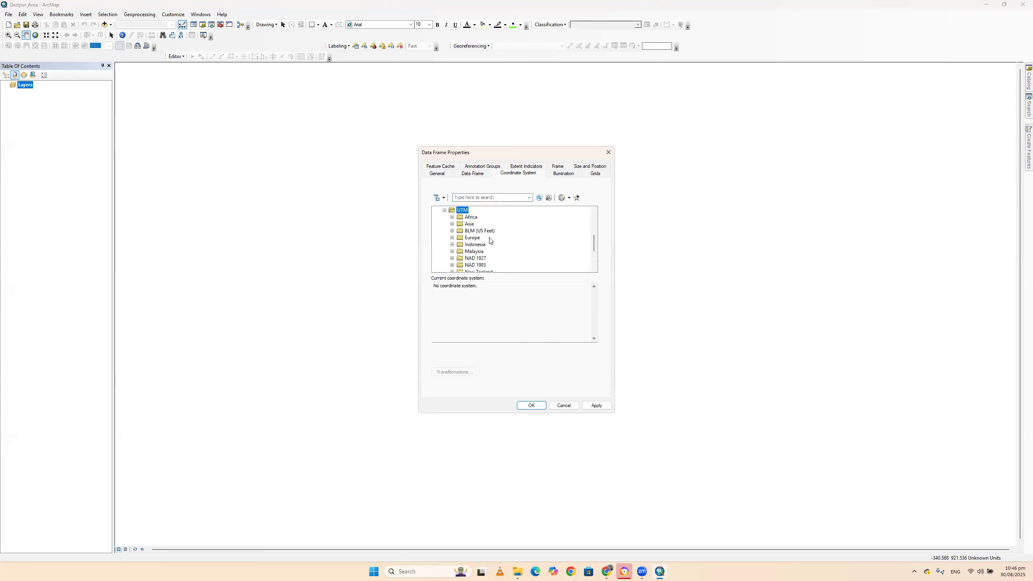
{"action": "scroll", "coordinate": [490, 241], "scroll_direction": "down", "scroll_amount": 3}
{"action": "double_click", "coordinate": [482, 251]}
{"action": "double_click", "coordinate": [488, 258]}
{"action": "scroll", "coordinate": [504, 246], "scroll_direction": "down", "scroll_amount": 1}
{"action": "scroll", "coordinate": [504, 246], "scroll_direction": "down", "scroll_amount": 4}
{"action": "scroll", "coordinate": [504, 246], "scroll_direction": "down", "scroll_amount": 3}
{"action": "scroll", "coordinate": [507, 242], "scroll_direction": "down", "scroll_amount": 1}
{"action": "left_click", "coordinate": [513, 231]}
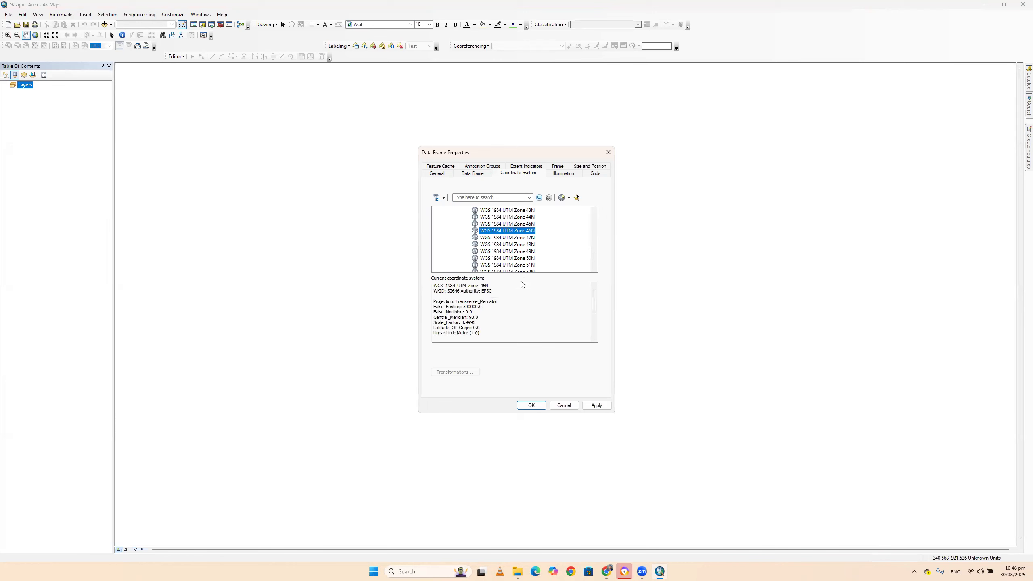
{"action": "left_click", "coordinate": [532, 405]}
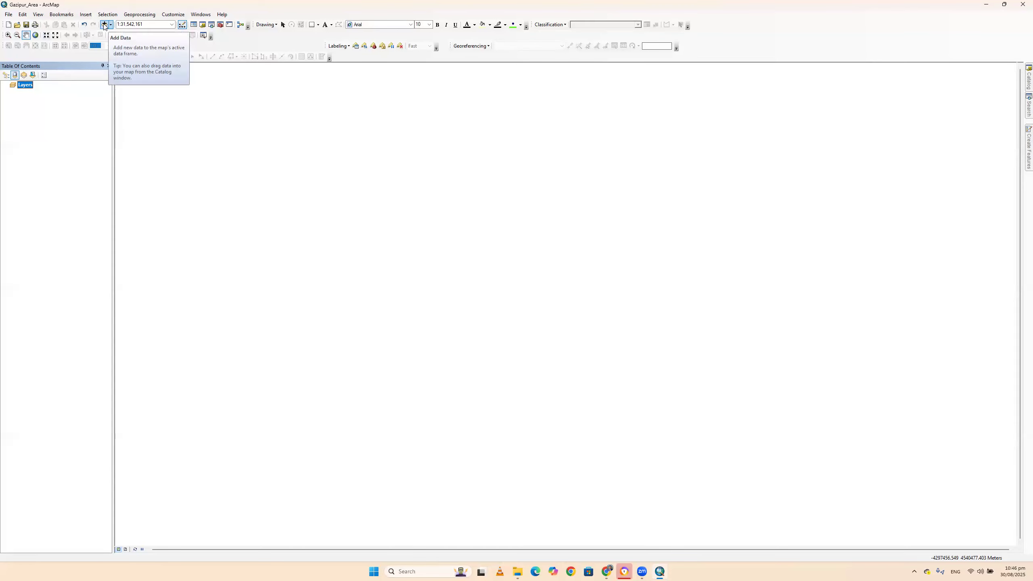
- Add the Dhaka.shp and Gazipur.shp shapefiles from the Study Area Map folder to the map
{"action": "left_click", "coordinate": [104, 26]}
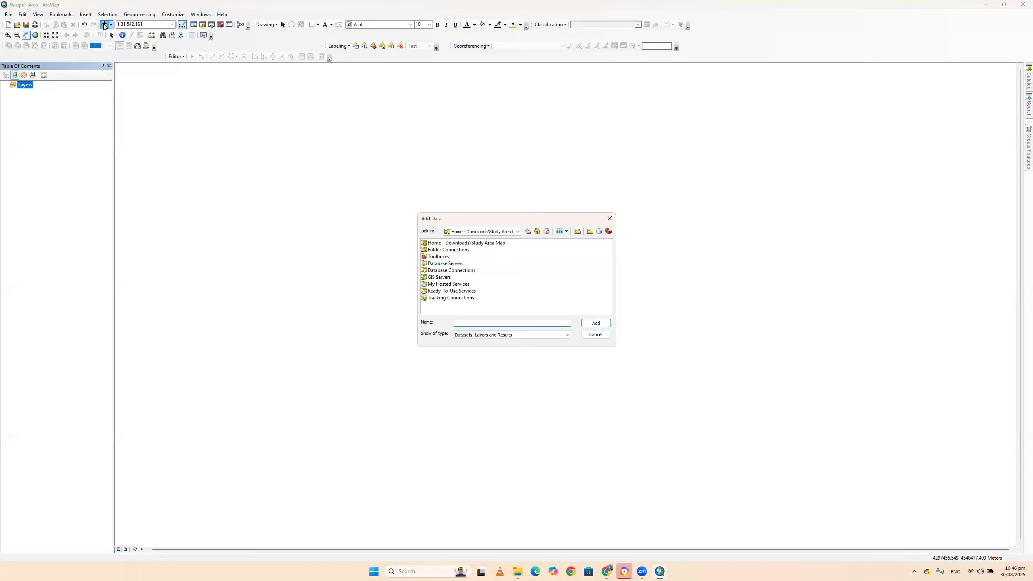
{"action": "left_click", "coordinate": [535, 232]}
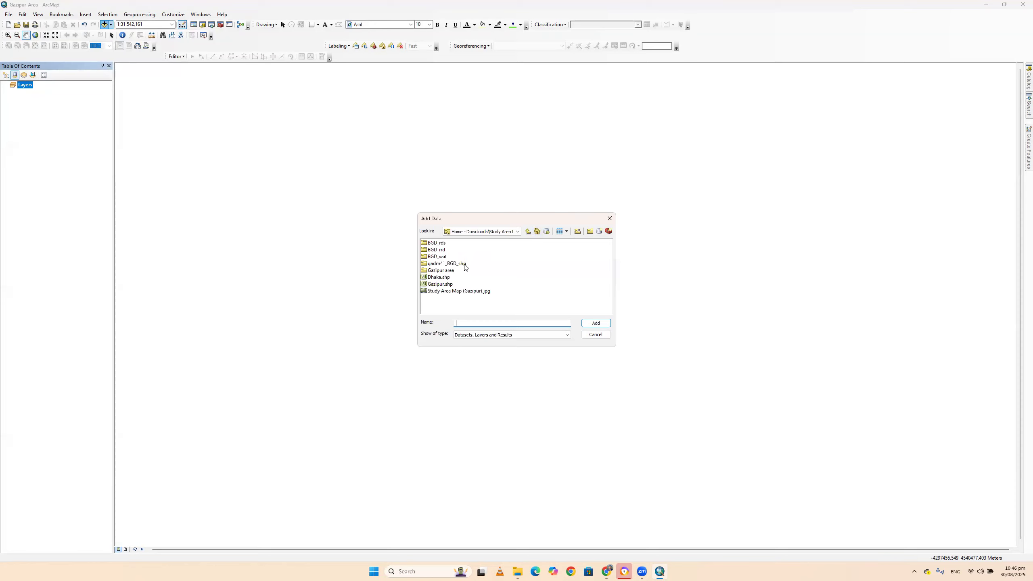
{"action": "left_click", "coordinate": [442, 277]}
{"action": "left_click", "coordinate": [447, 284], "text": "ctrl"}
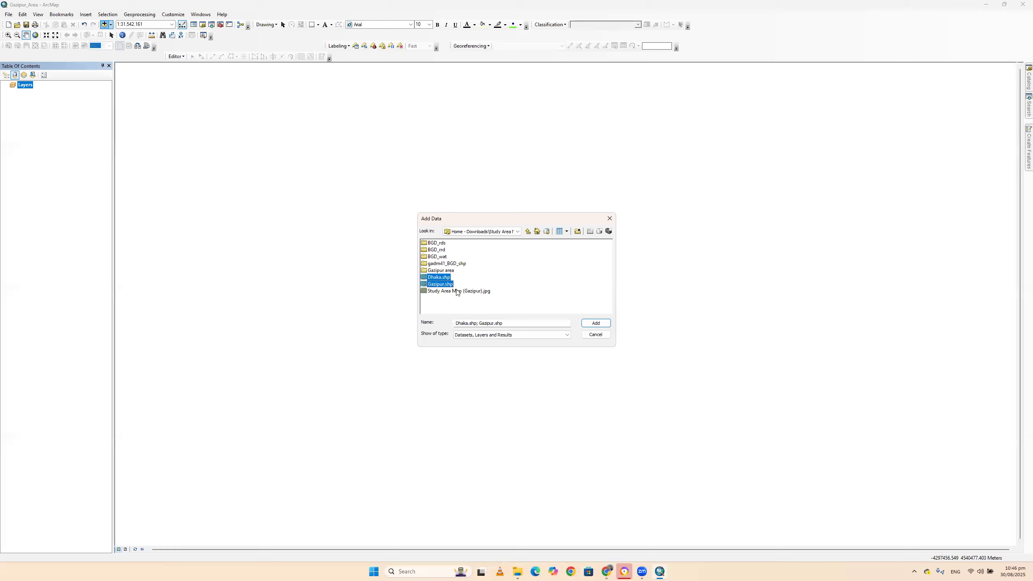
{"action": "left_click", "coordinate": [597, 323]}
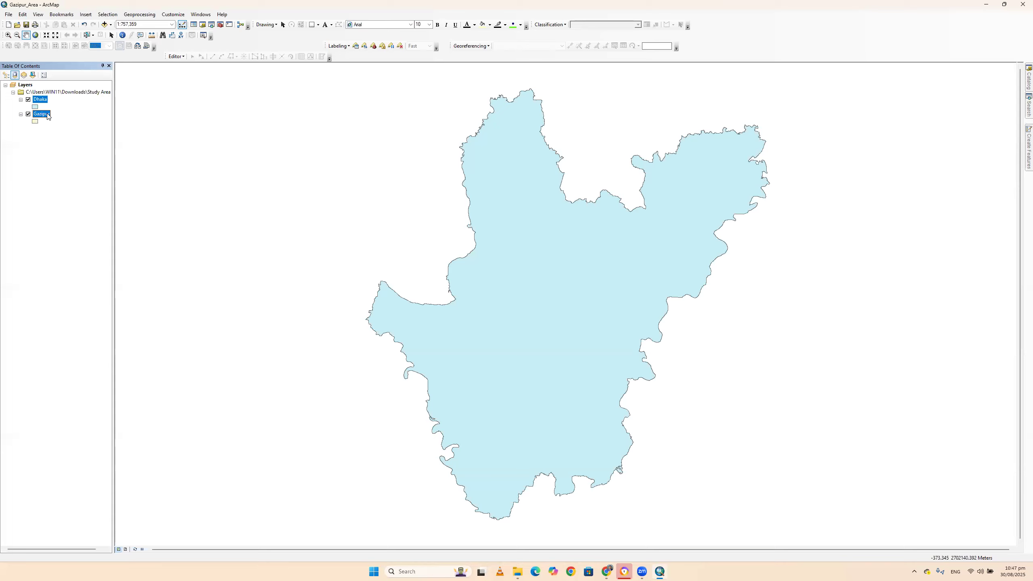
{"action": "left_click", "coordinate": [72, 136]}
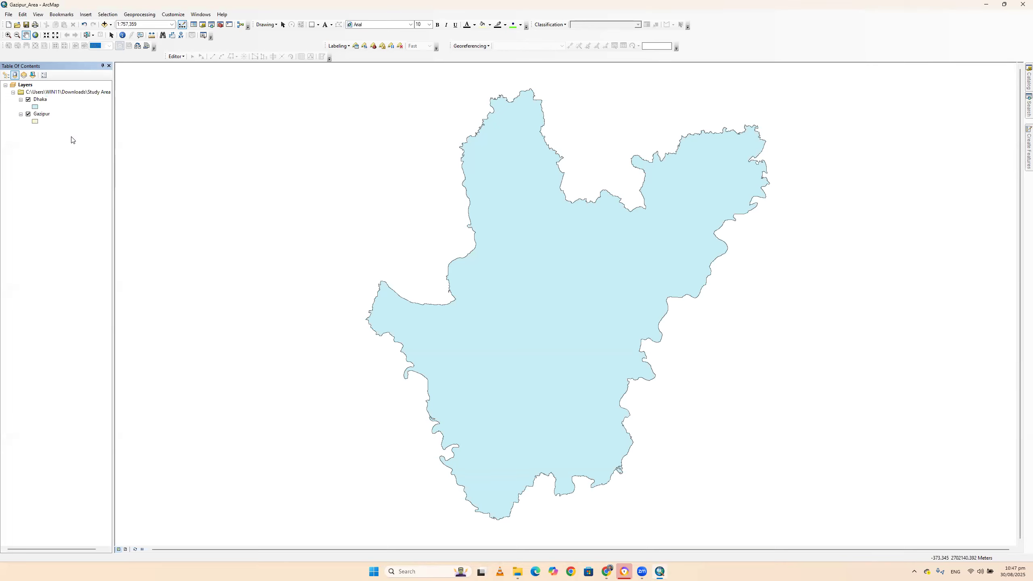
- Try to reorder the Dhaka and Gazipur layers, switching both layers off and on again
{"action": "left_click", "coordinate": [44, 114]}
{"action": "left_click", "coordinate": [40, 100]}
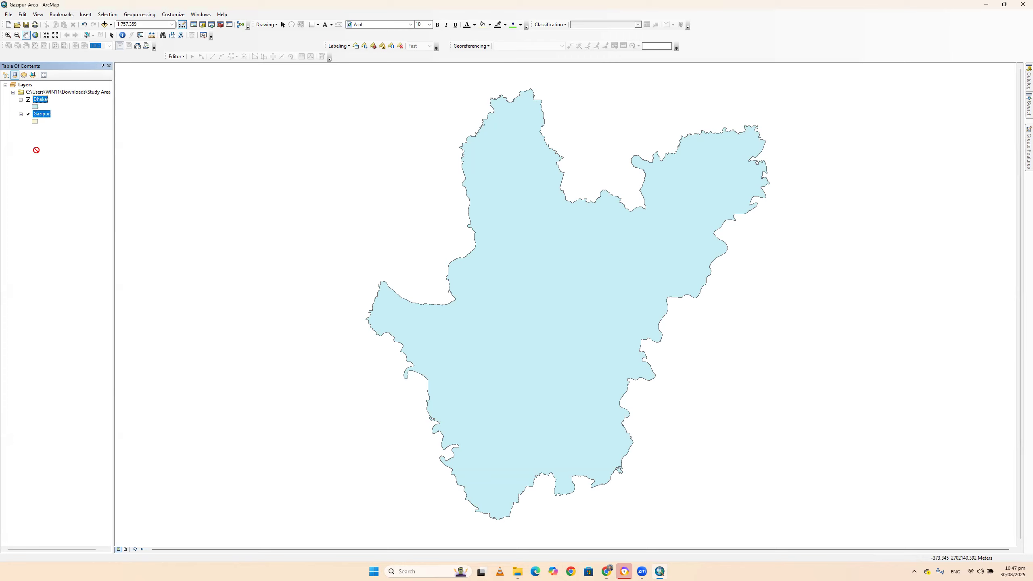
{"action": "left_click", "coordinate": [28, 114]}
{"action": "left_click", "coordinate": [29, 100]}
{"action": "left_click", "coordinate": [43, 113], "text": "ctrl"}
{"action": "left_click", "coordinate": [42, 114]}
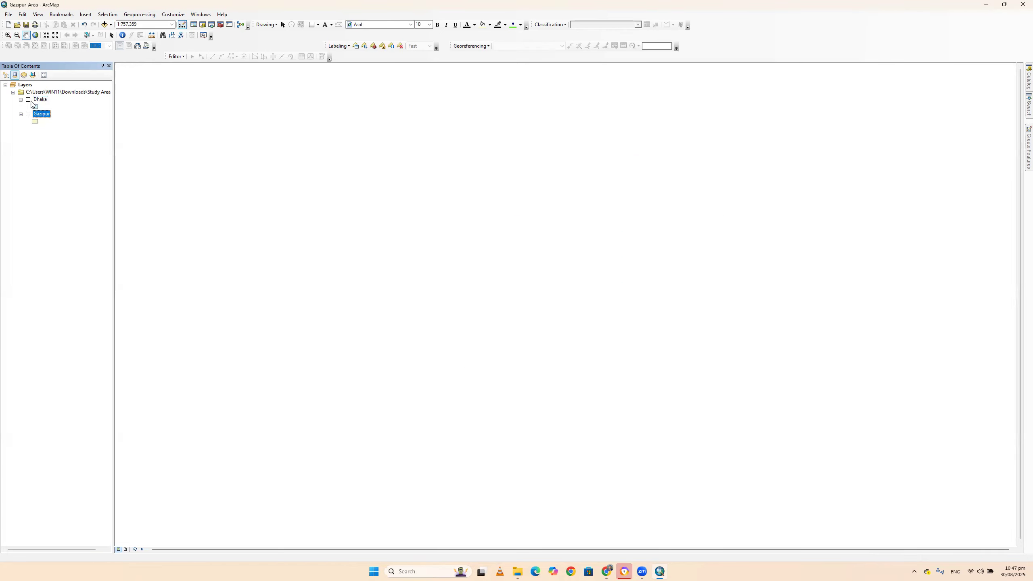
{"action": "left_click", "coordinate": [28, 100]}
{"action": "left_click", "coordinate": [28, 114]}
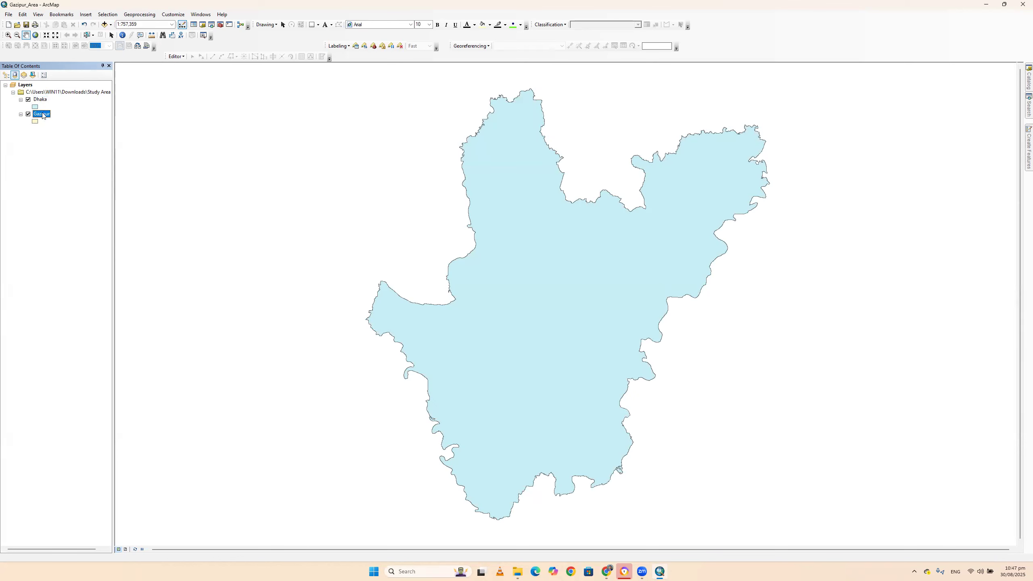
- Remove the Gazipur layer and add Gazipur.shp again so that it draws above Dhaka
{"action": "right_click", "coordinate": [45, 115]}
{"action": "left_click", "coordinate": [62, 127]}
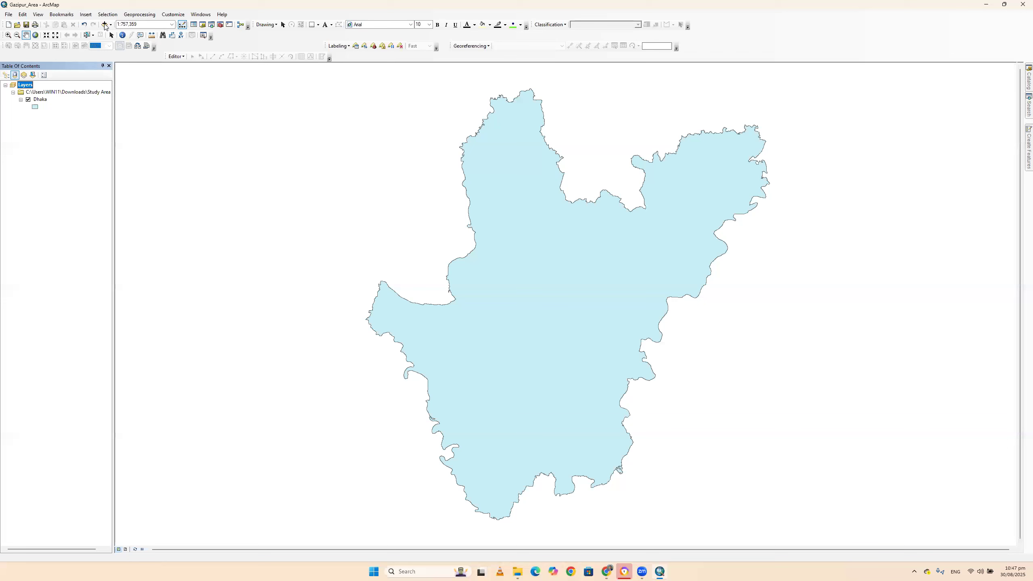
{"action": "left_click", "coordinate": [104, 25]}
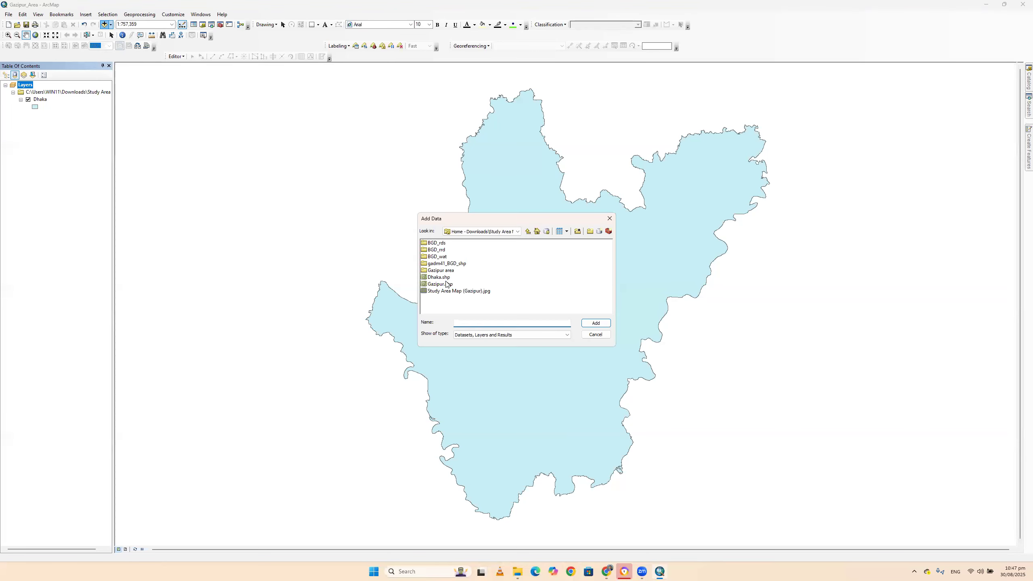
{"action": "left_click", "coordinate": [440, 284]}
{"action": "left_click", "coordinate": [596, 323]}
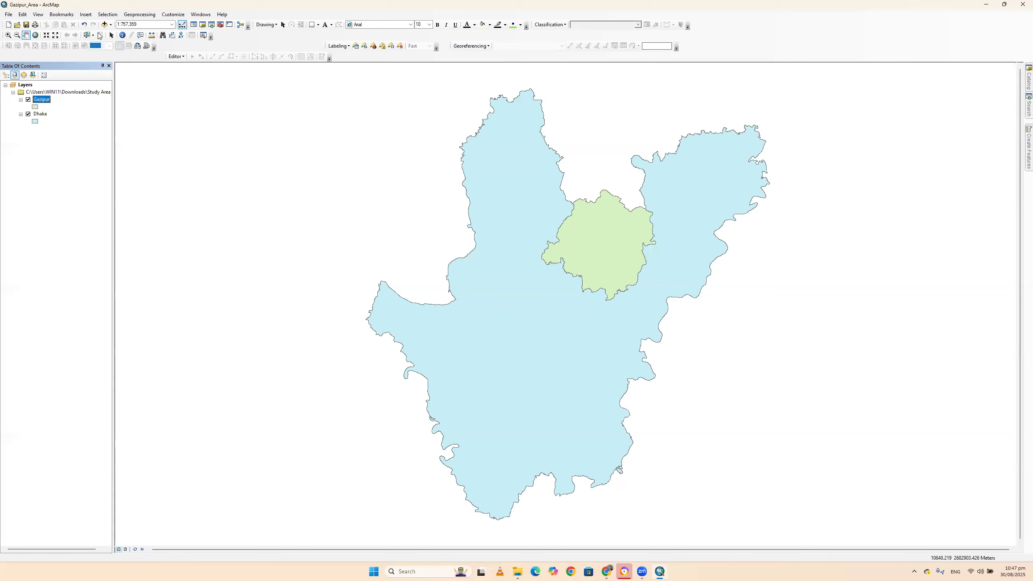
- Add the BGD_roads.shp shapefile from the BGD_rds folder to the map
{"action": "left_click", "coordinate": [104, 25]}
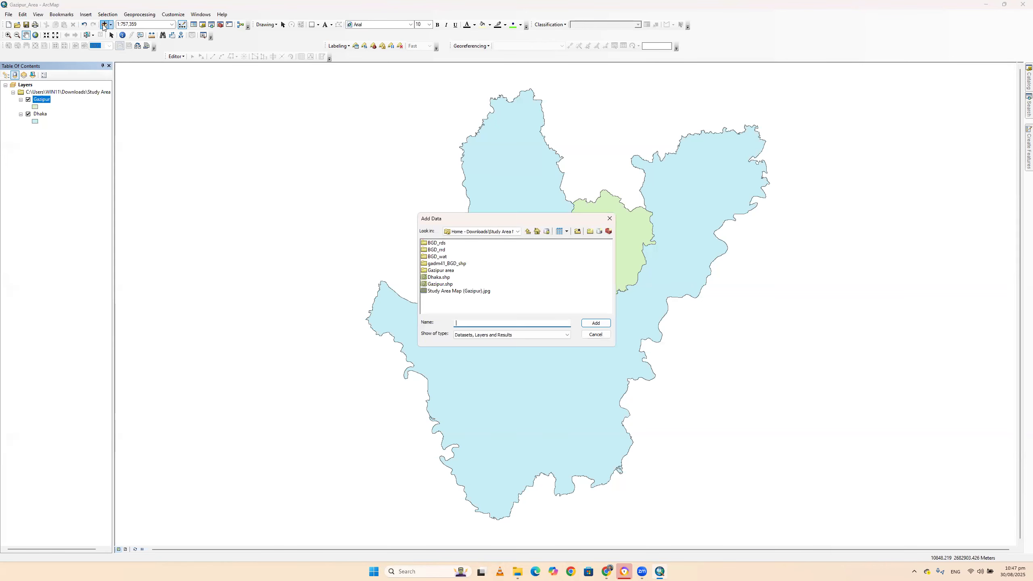
{"action": "double_click", "coordinate": [434, 244]}
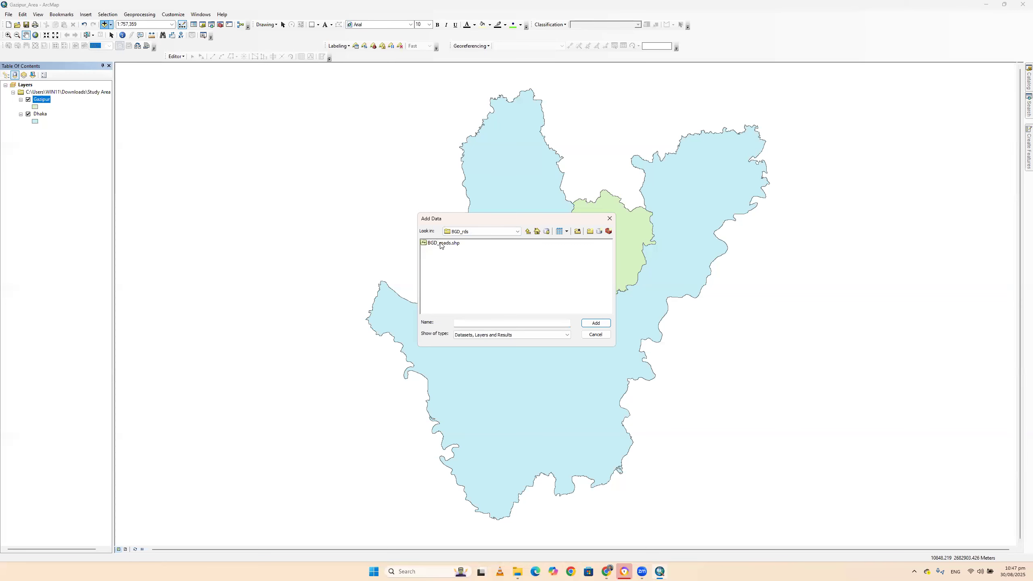
{"action": "left_click", "coordinate": [442, 243]}
{"action": "left_click", "coordinate": [595, 323]}
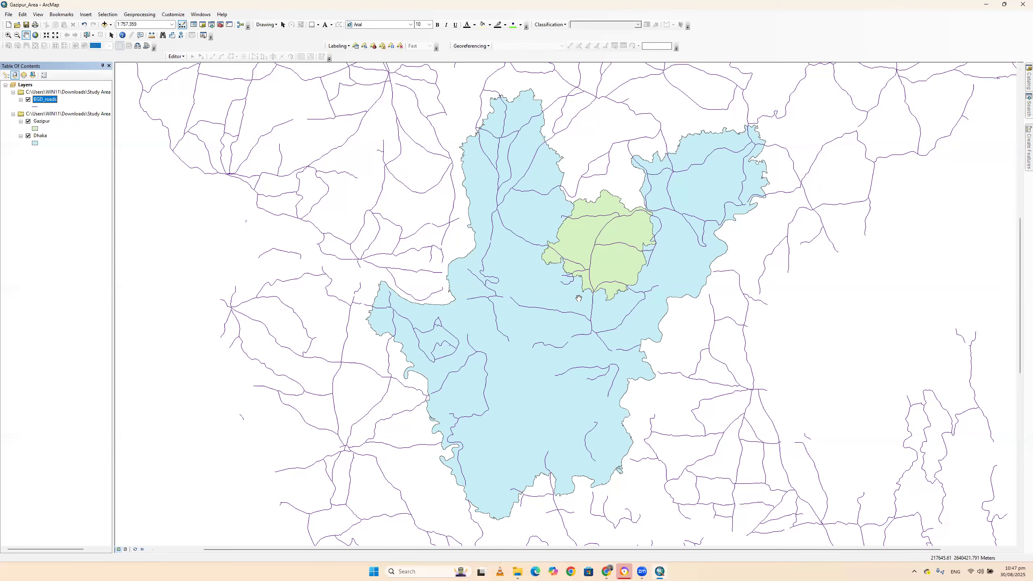
- Examine the extent of the BGD_roads network relative to the Dhaka and Gazipur layers
{"action": "scroll", "coordinate": [561, 291], "scroll_direction": "down", "scroll_amount": 2}
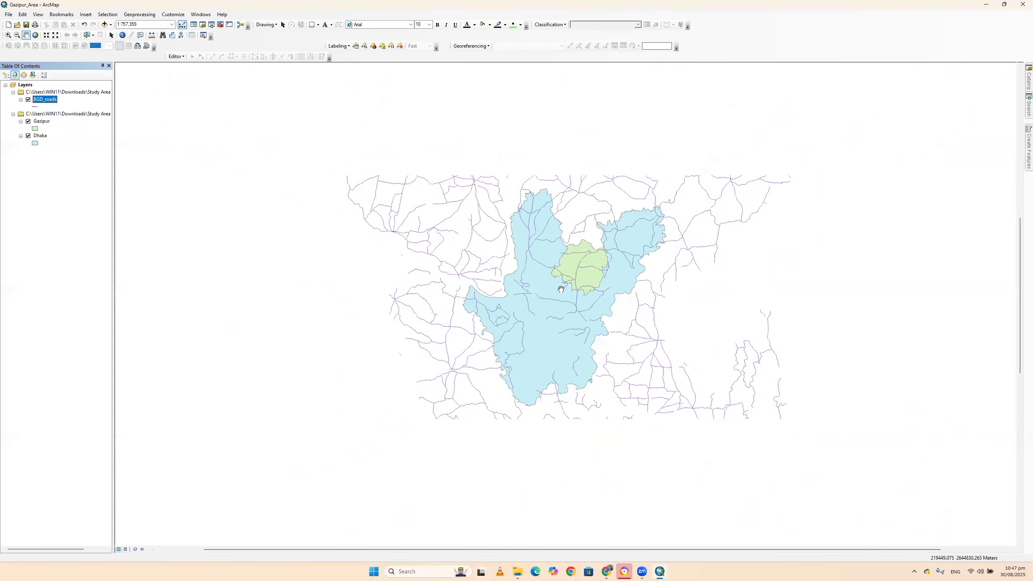
{"action": "scroll", "coordinate": [561, 289], "scroll_direction": "down", "scroll_amount": 1}
{"action": "scroll", "coordinate": [556, 368], "scroll_direction": "down", "scroll_amount": 1}
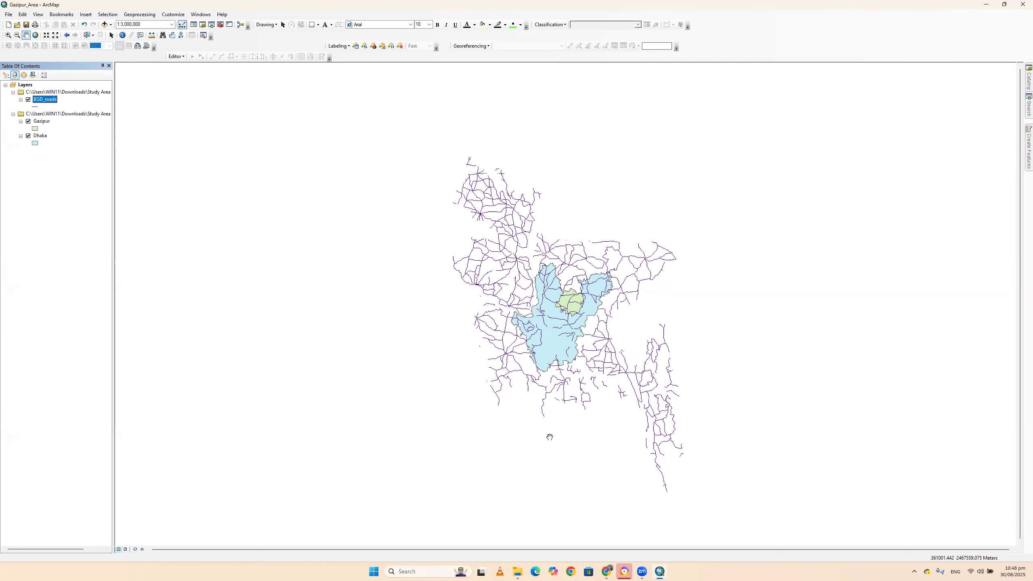
{"action": "scroll", "coordinate": [41, 200], "scroll_direction": "right", "scroll_amount": 1}
{"action": "scroll", "coordinate": [501, 301], "scroll_direction": "down", "scroll_amount": 2}
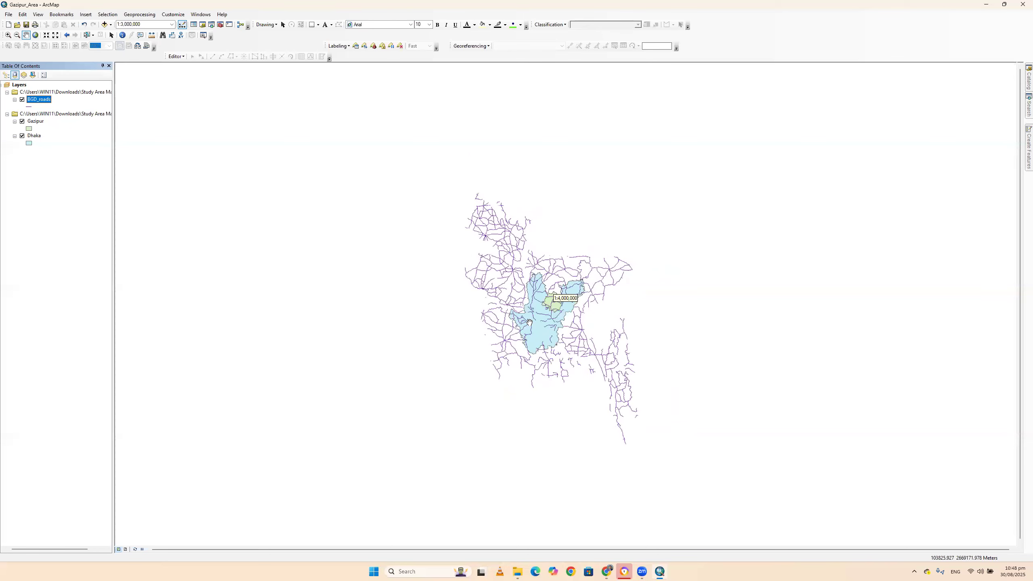
{"action": "scroll", "coordinate": [530, 318], "scroll_direction": "up", "scroll_amount": 2}
{"action": "scroll", "coordinate": [530, 318], "scroll_direction": "up", "scroll_amount": 2}
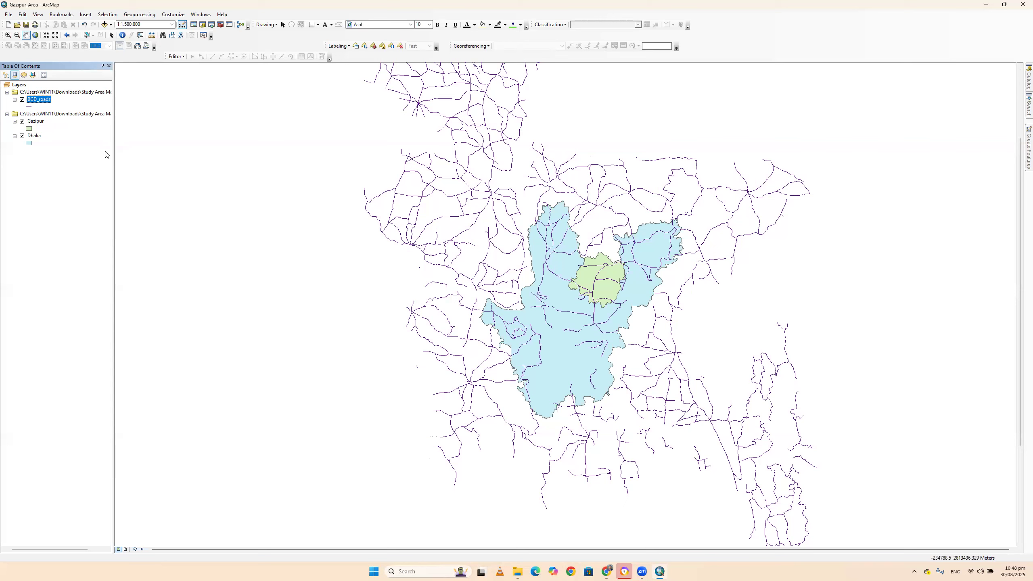
- Hide the Dhaka layer, leaving the roads and the Gazipur area in close view
{"action": "left_click", "coordinate": [22, 136]}
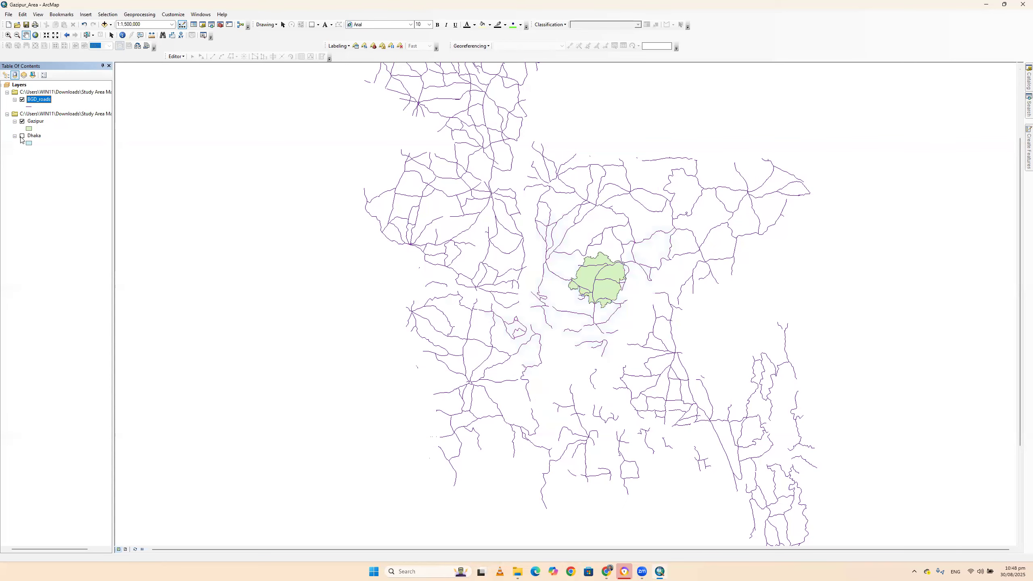
{"action": "scroll", "coordinate": [576, 283], "scroll_direction": "up", "scroll_amount": 1}
{"action": "scroll", "coordinate": [636, 276], "scroll_direction": "up", "scroll_amount": 6}
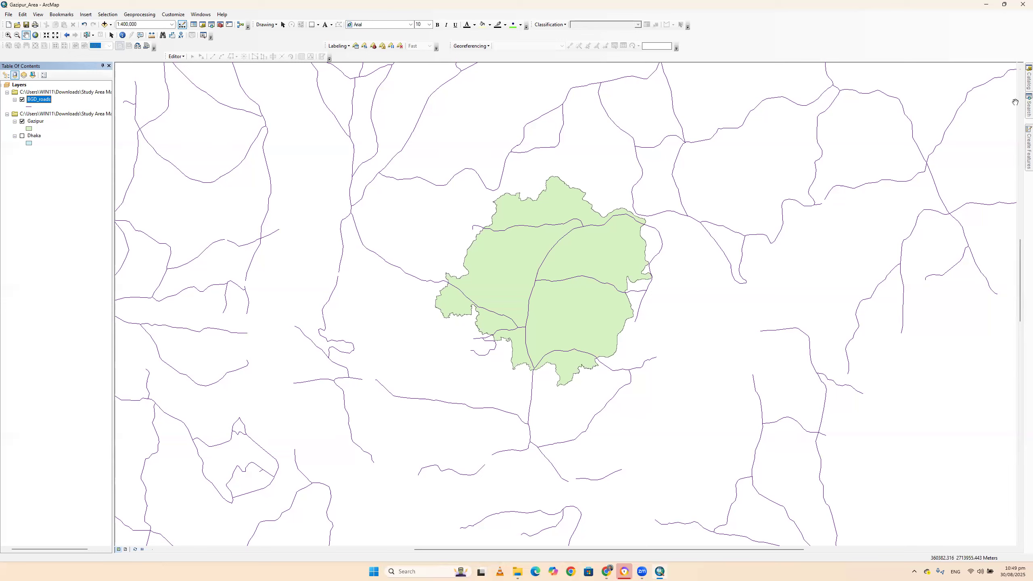
- Set up the Clip tool with BGD_roads as the input features and Gazipur as the clip features
{"action": "left_click", "coordinate": [138, 16]}
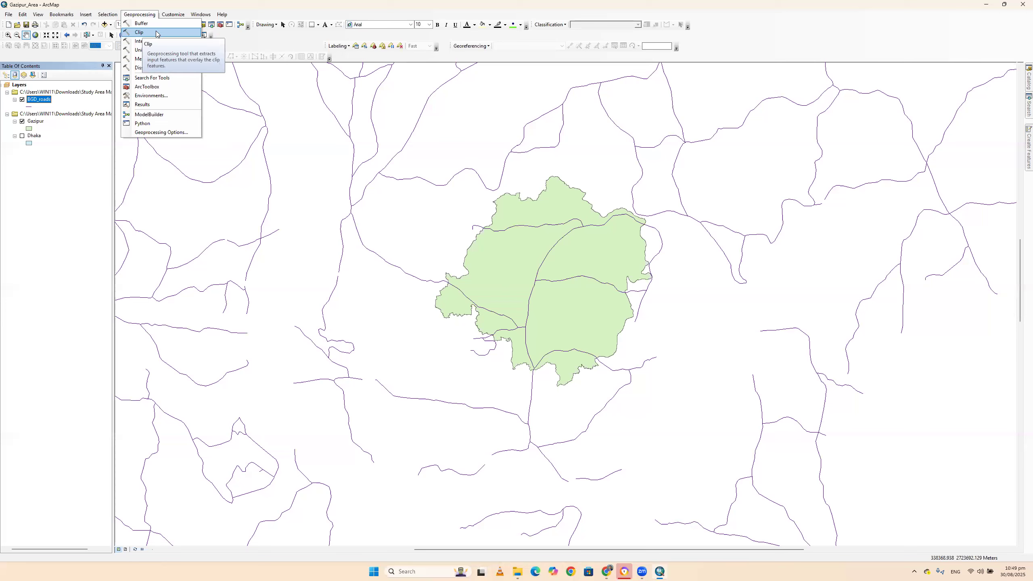
{"action": "left_click", "coordinate": [156, 32]}
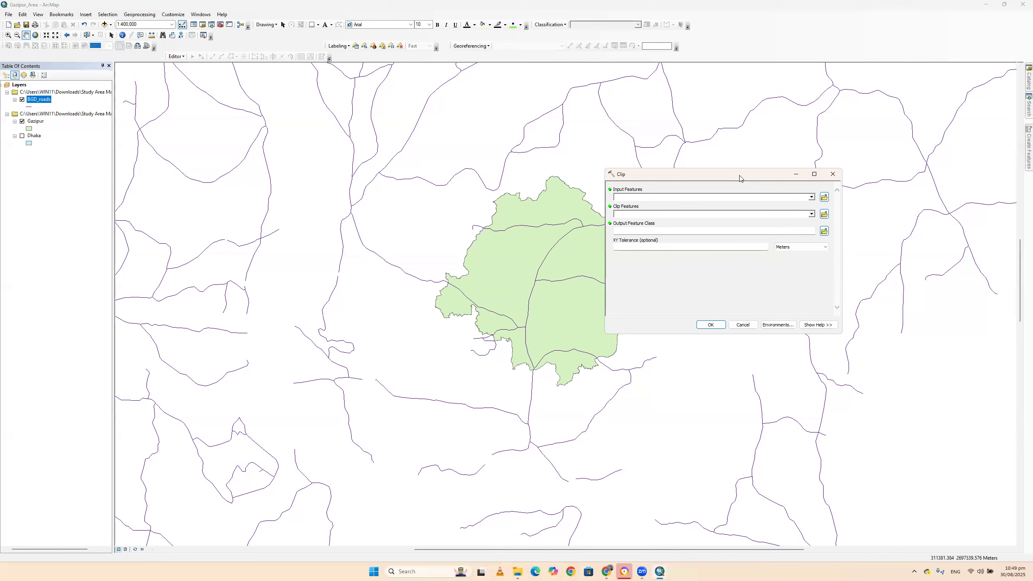
{"action": "left_click_drag", "start_coordinate": [740, 179], "coordinate": [806, 169]}
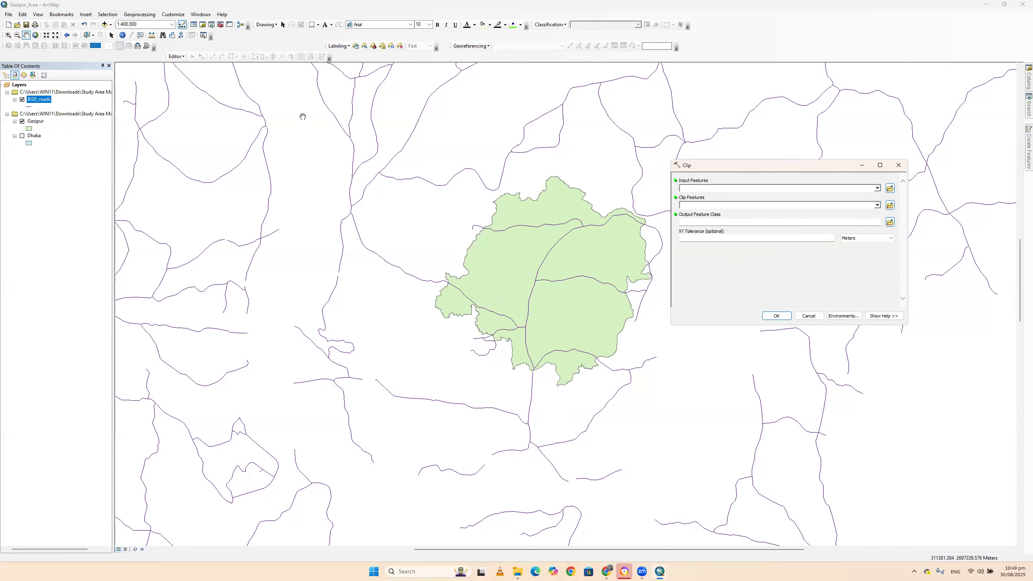
{"action": "left_click_drag", "start_coordinate": [44, 100], "coordinate": [737, 188]}
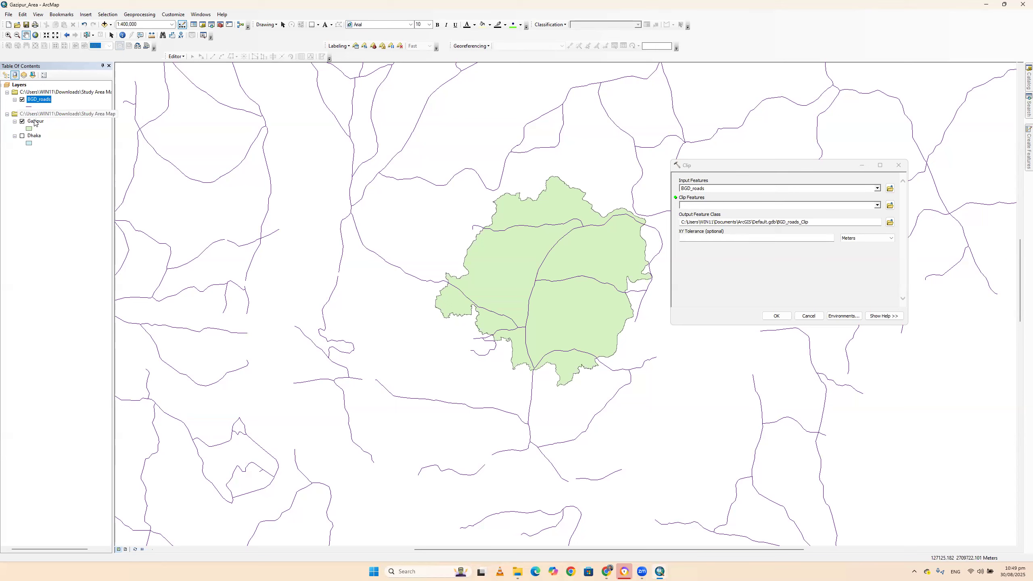
{"action": "mouse_move", "coordinate": [35, 123]}
{"action": "left_mouse_down"}
{"action": "mouse_move", "coordinate": [686, 221]}
{"action": "mouse_move", "coordinate": [724, 207]}
{"action": "left_mouse_up"}
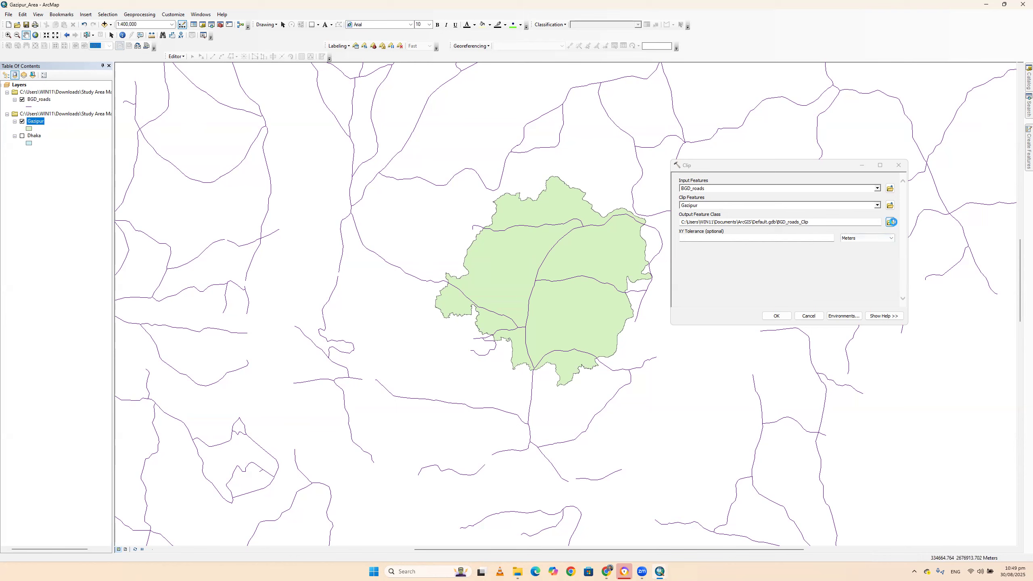
- Set the clip output to a feature class named road in the Study Area Map home folder and run the clip
{"action": "left_click", "coordinate": [892, 222]}
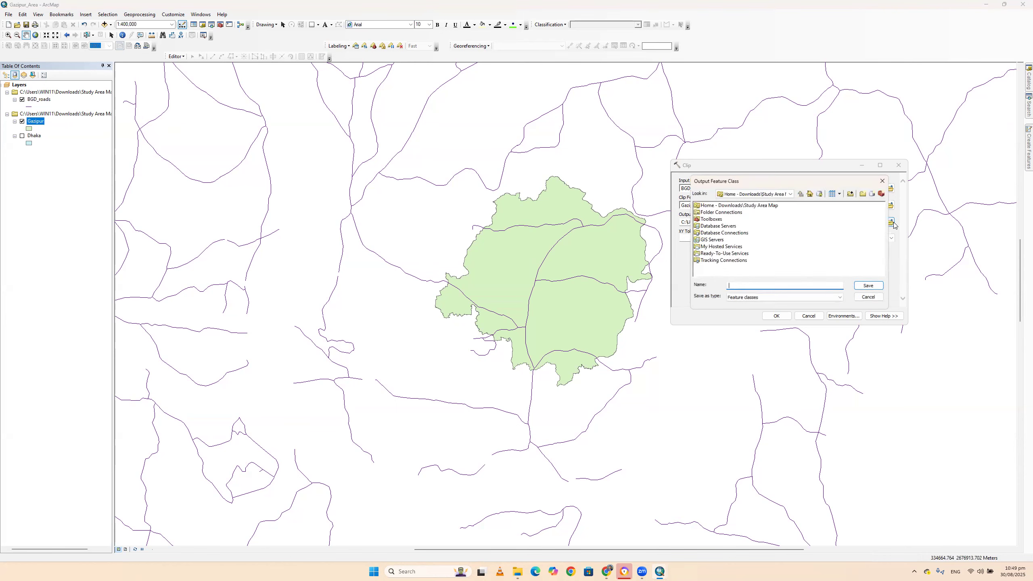
{"action": "left_click", "coordinate": [810, 194]}
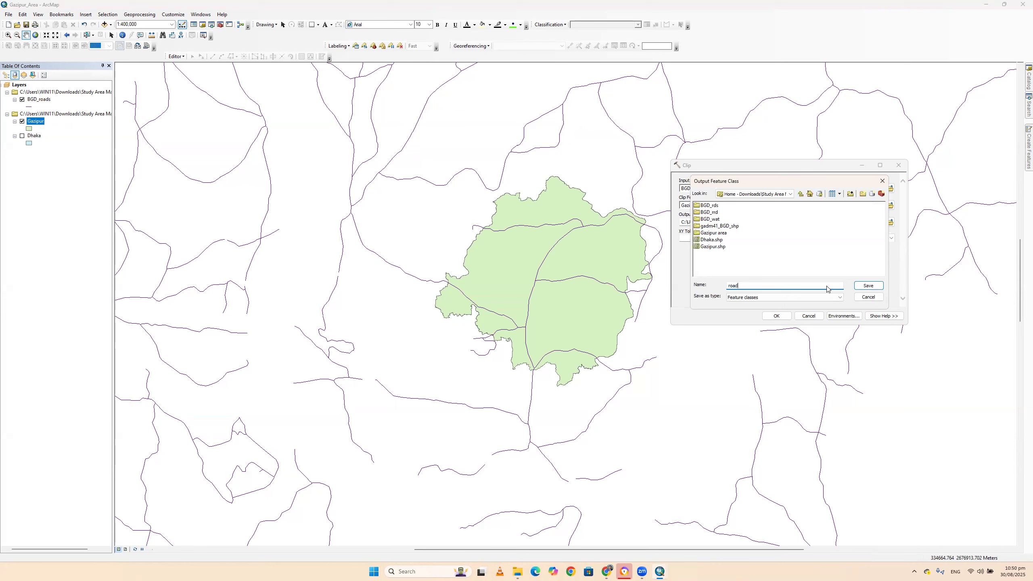
{"action": "left_click", "coordinate": [832, 300]}
{"action": "left_click", "coordinate": [833, 304]}
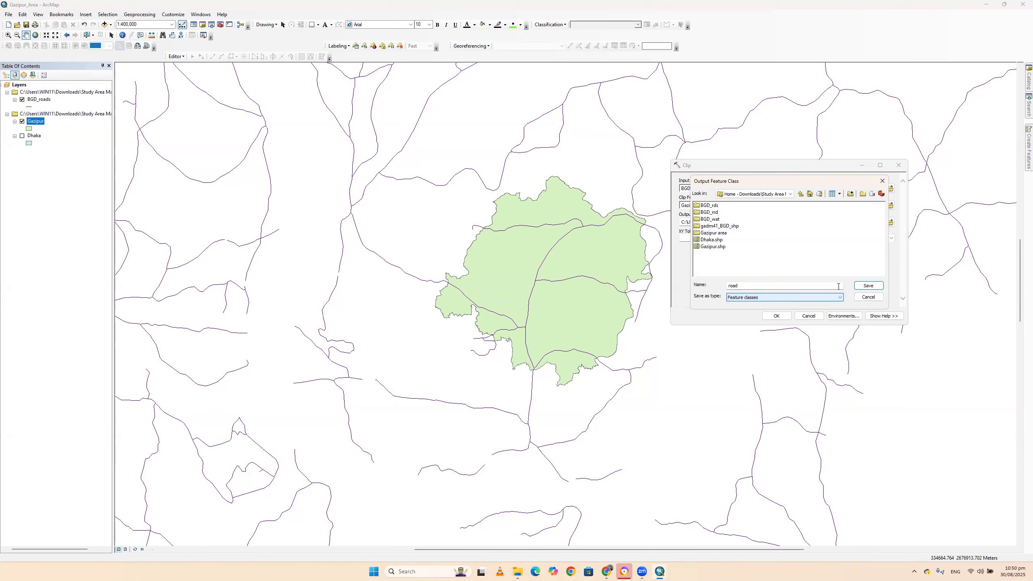
{"action": "left_click", "coordinate": [876, 286]}
{"action": "left_click", "coordinate": [776, 316]}
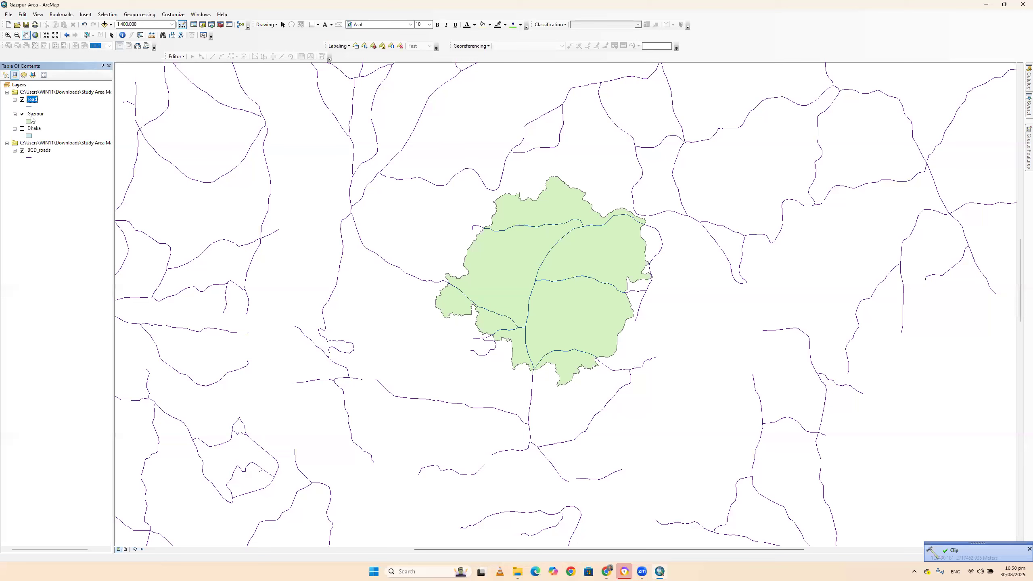
- Compare the clipped road layer with the full BGD_roads network by switching BGD_roads off and on
{"action": "left_click", "coordinate": [22, 151]}
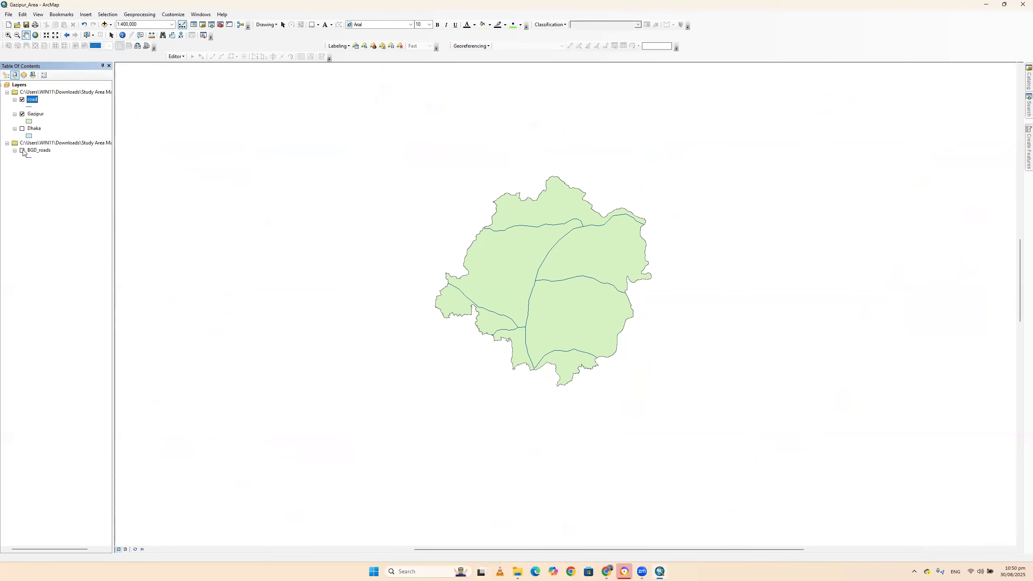
{"action": "left_click", "coordinate": [22, 151]}
{"action": "left_click", "coordinate": [22, 150]}
{"action": "left_click", "coordinate": [22, 150]}
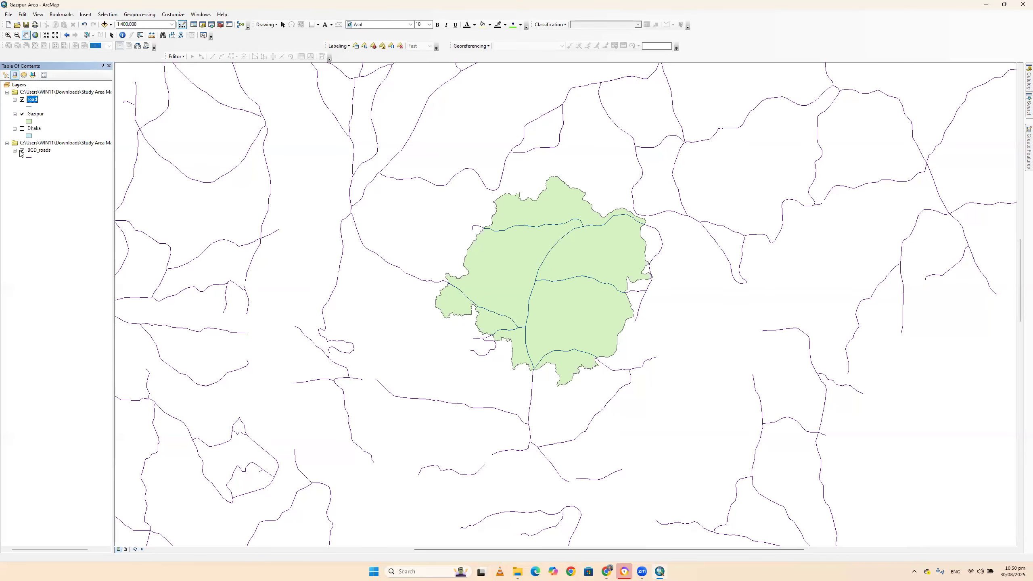
{"action": "scroll", "coordinate": [441, 280], "scroll_direction": "up", "scroll_amount": 3}
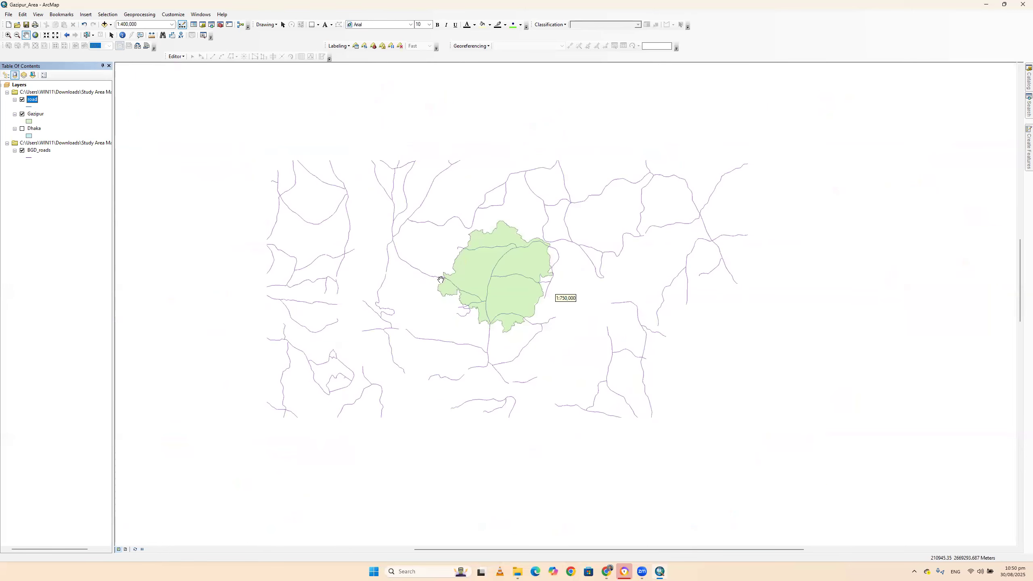
{"action": "scroll", "coordinate": [440, 280], "scroll_direction": "up", "scroll_amount": 2}
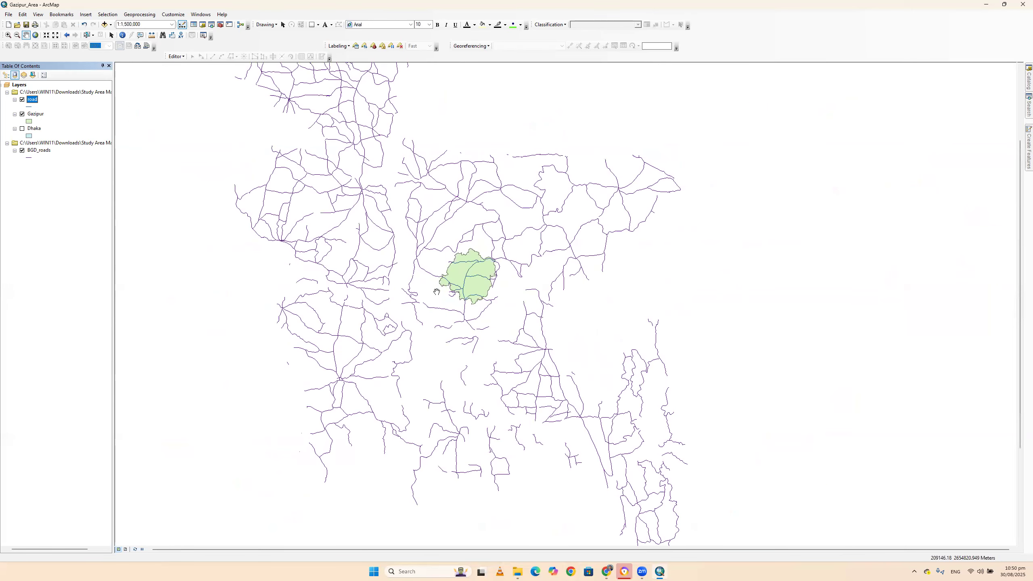
{"action": "scroll", "coordinate": [436, 292], "scroll_direction": "up", "scroll_amount": 1}
- Hide the BGD_roads layer and remove it from the map
{"action": "left_click", "coordinate": [22, 150]}
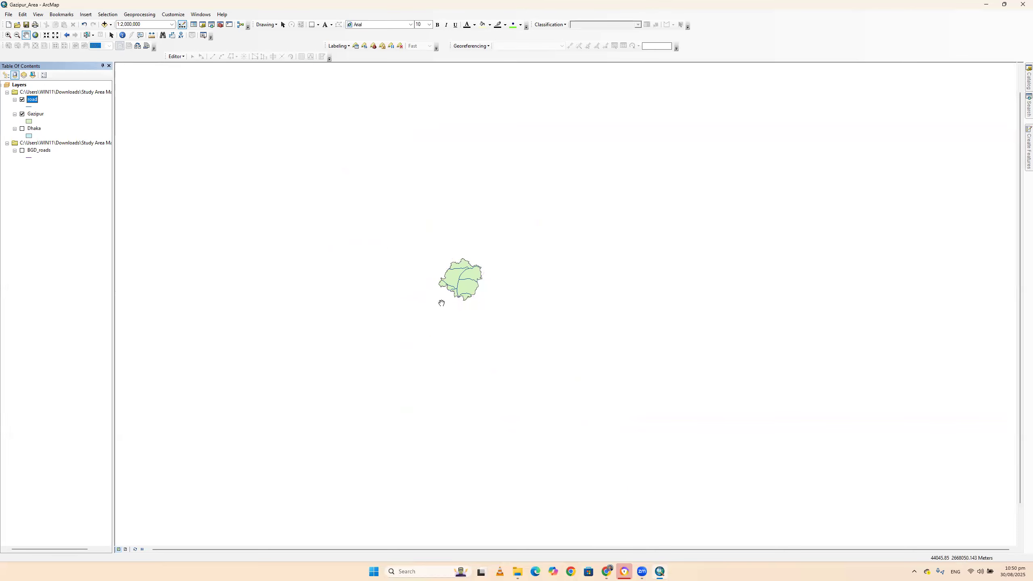
{"action": "scroll", "coordinate": [470, 267], "scroll_direction": "down", "scroll_amount": 3}
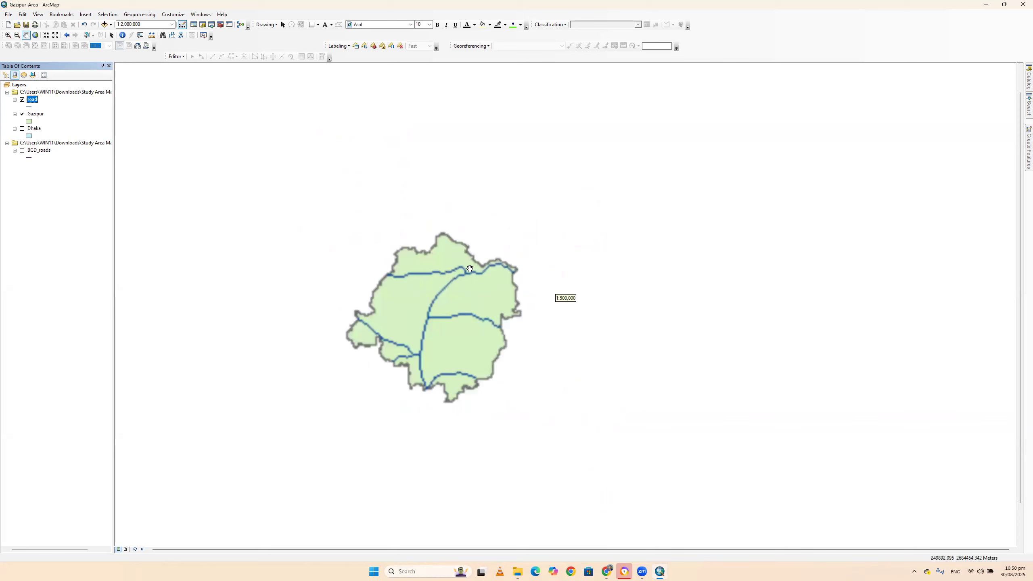
{"action": "right_click", "coordinate": [36, 151]}
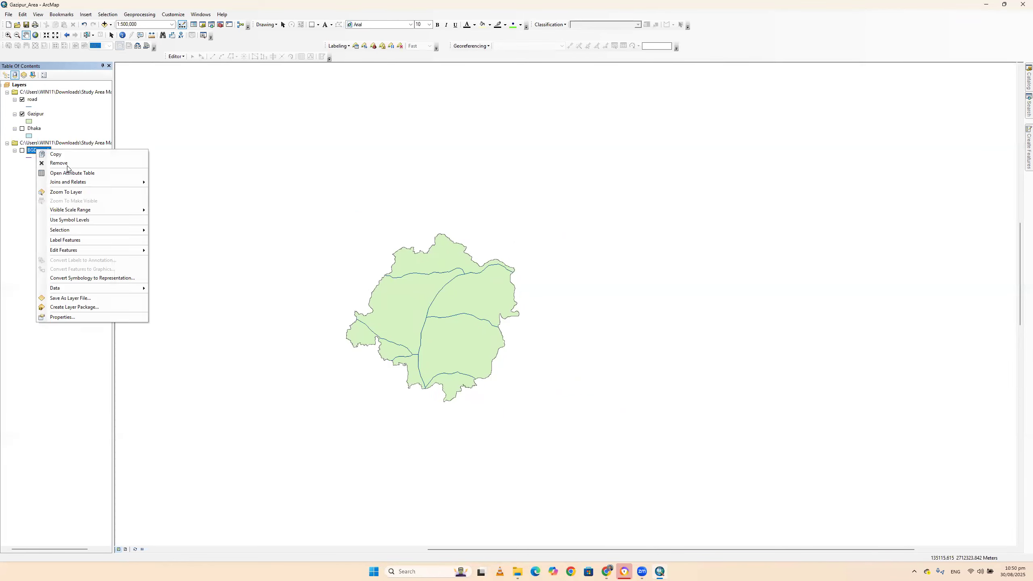
{"action": "left_click", "coordinate": [69, 164]}
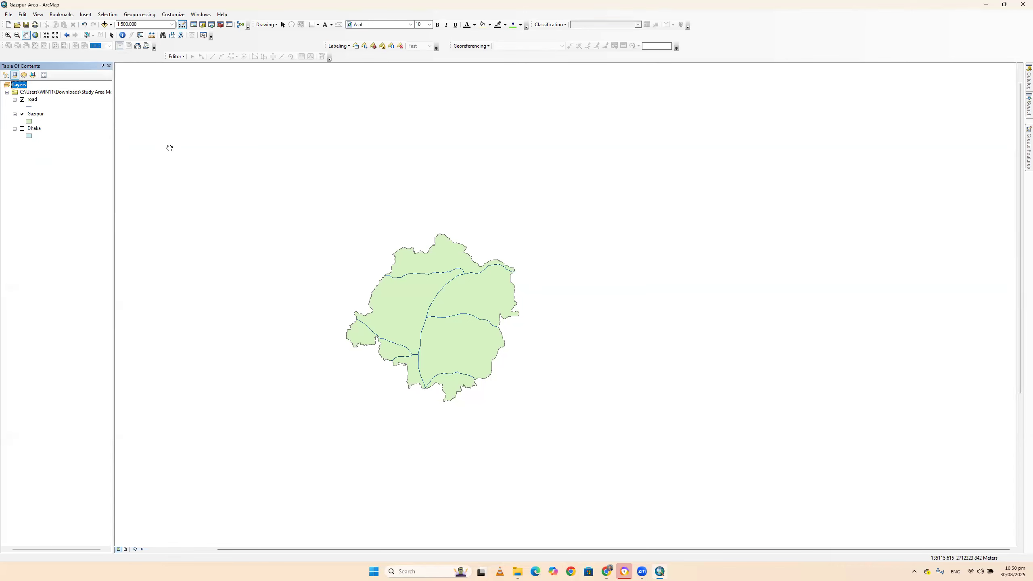
- Add the BGD_rails.shp shapefile from the BGD_rrd folder to the map
{"action": "left_click_drag", "start_coordinate": [305, 218], "coordinate": [360, 201]}
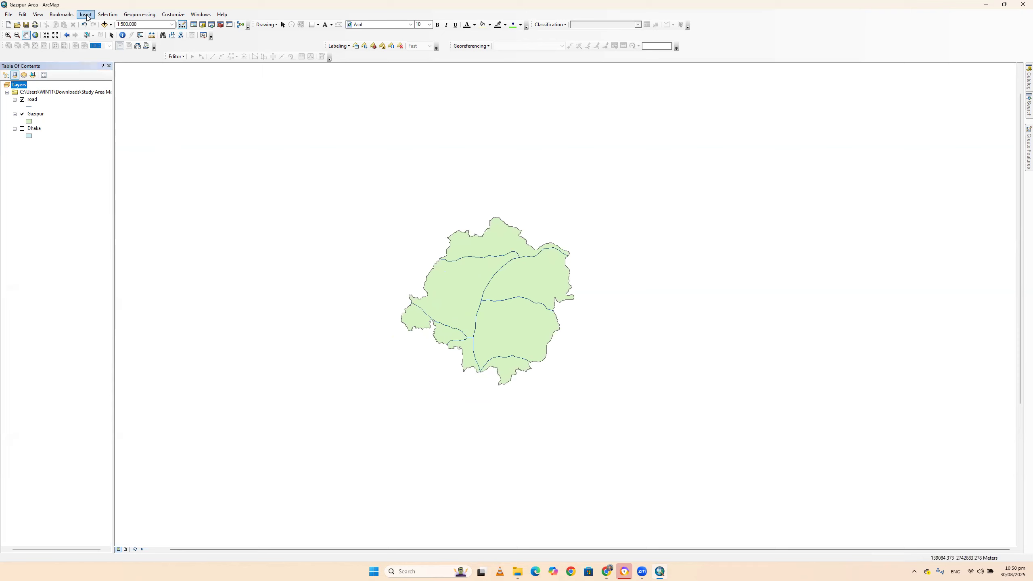
{"action": "left_click", "coordinate": [105, 24]}
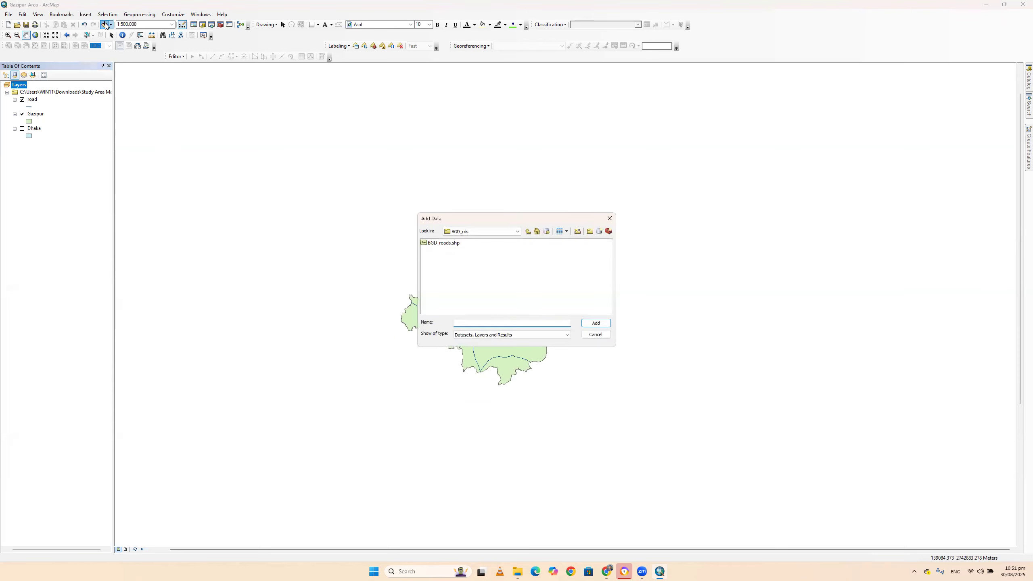
{"action": "left_click", "coordinate": [536, 232]}
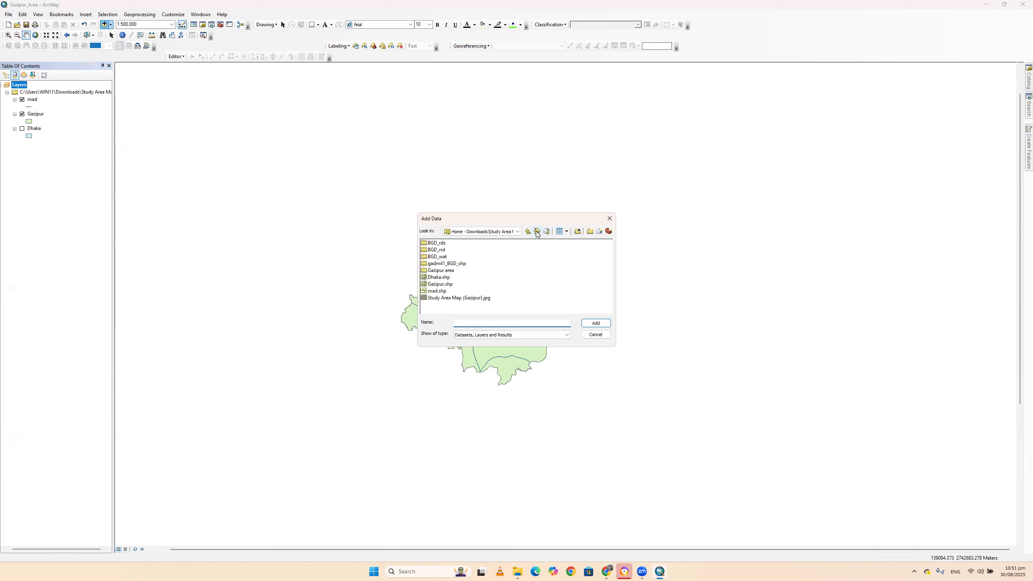
{"action": "double_click", "coordinate": [443, 250]}
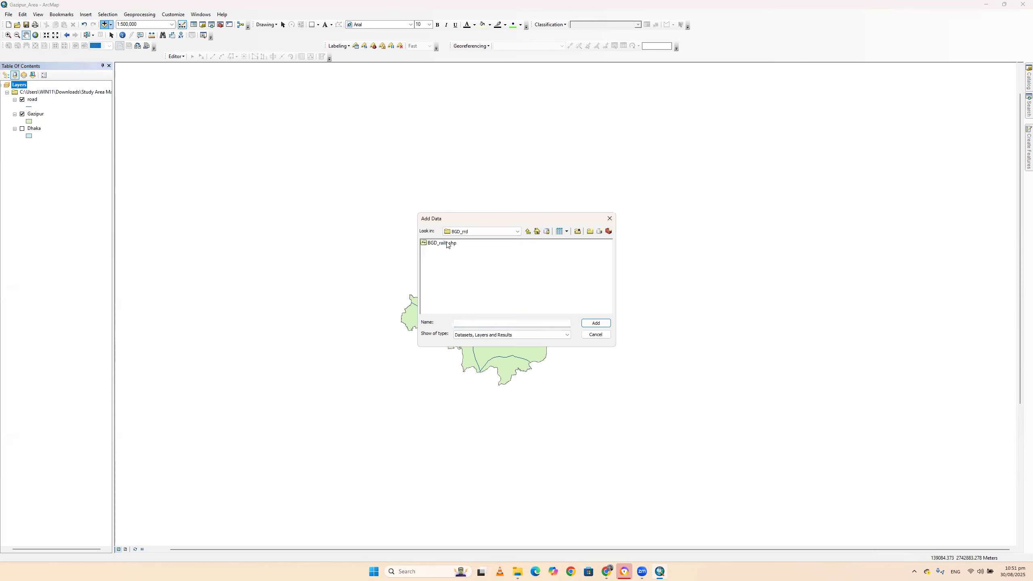
{"action": "left_click", "coordinate": [447, 244]}
{"action": "left_click", "coordinate": [596, 323]}
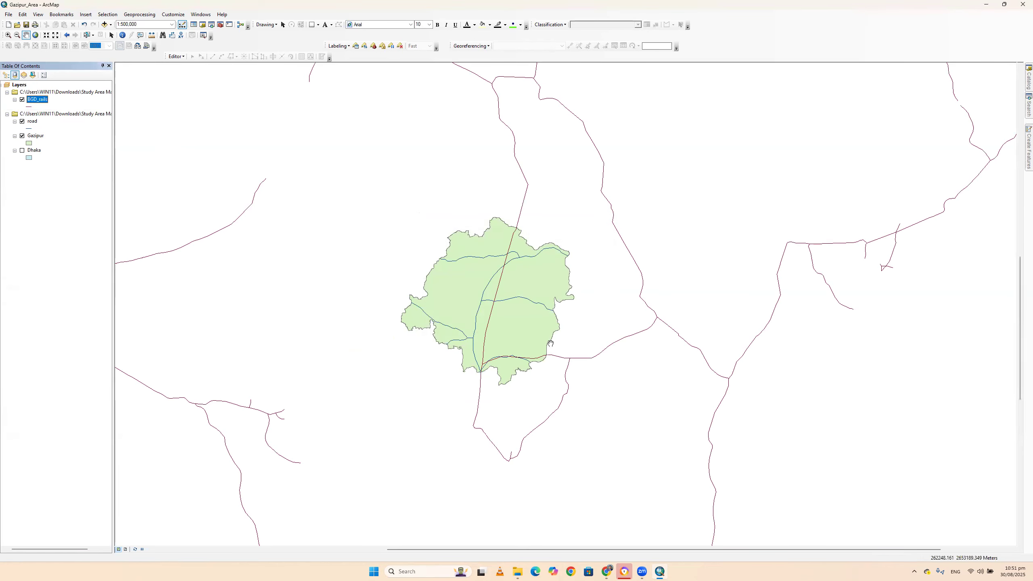
{"action": "scroll", "coordinate": [550, 343], "scroll_direction": "up", "scroll_amount": 4}
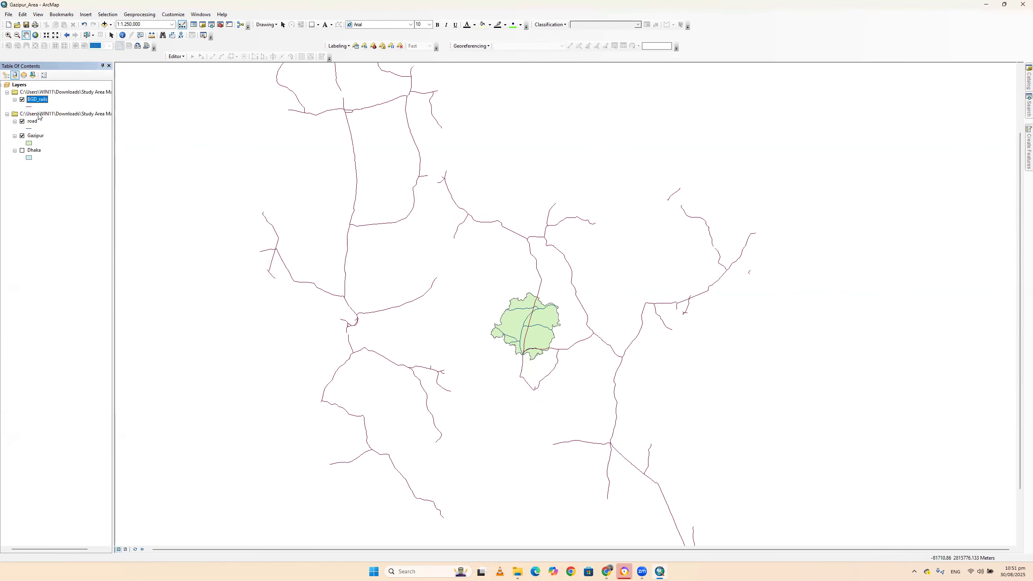
- Set up the Clip tool with BGD_rails as the input features and Gazipur as the clip features
{"action": "left_click", "coordinate": [140, 14]}
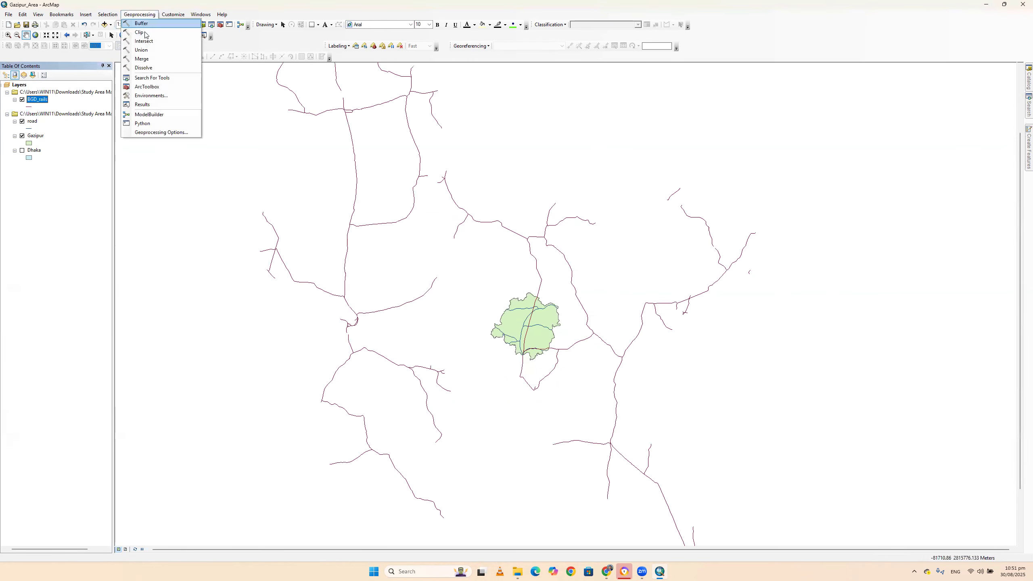
{"action": "left_click", "coordinate": [141, 32]}
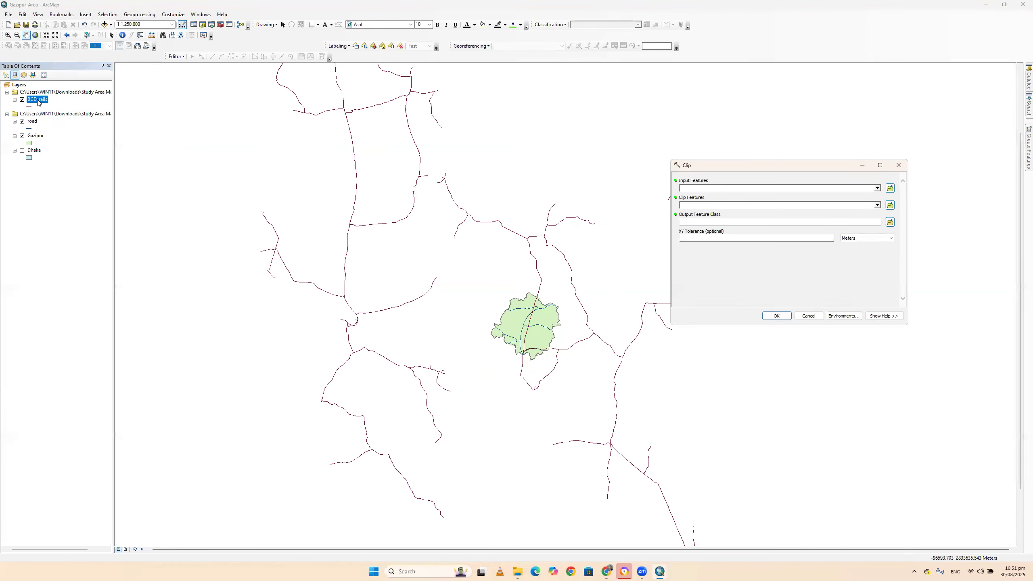
{"action": "left_click_drag", "start_coordinate": [38, 102], "coordinate": [127, 123]}
{"action": "left_click_drag", "start_coordinate": [733, 186], "coordinate": [733, 187]}
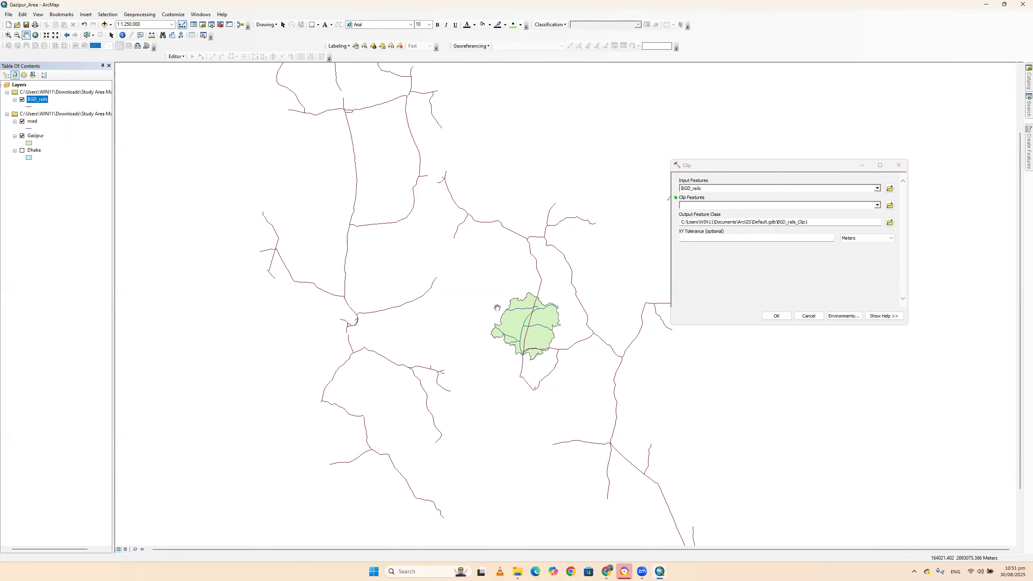
{"action": "left_click", "coordinate": [879, 206]}
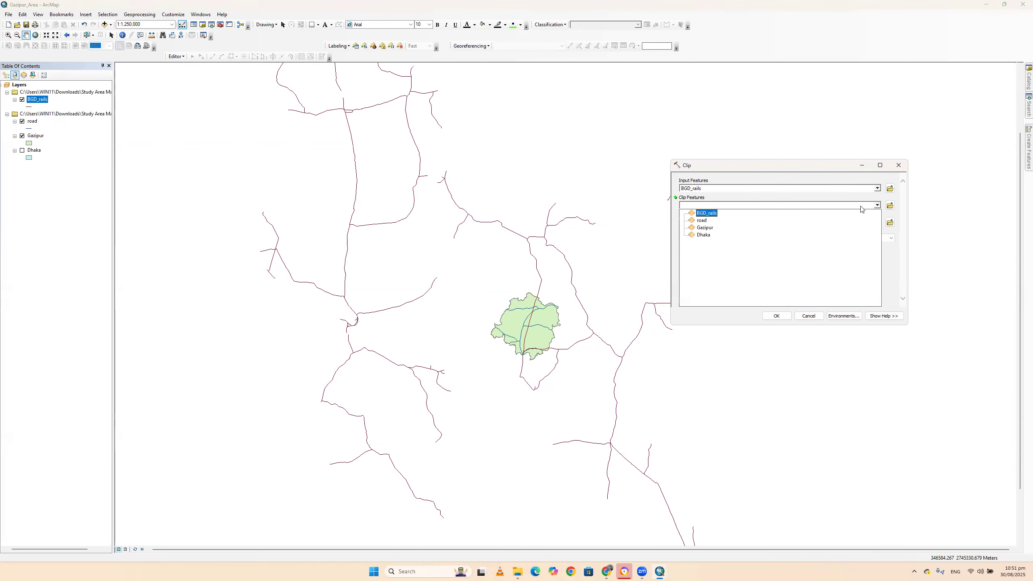
{"action": "left_click", "coordinate": [708, 228]}
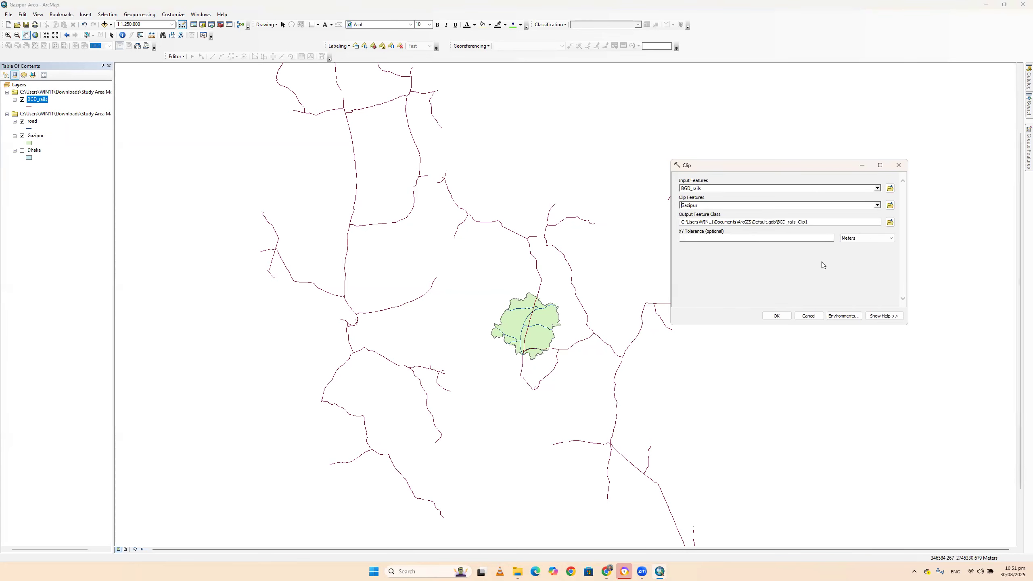
- Run the railroad clip with the output saved as rail.shp in the Study Area Map folder, and hide the BGD_rails layer
{"action": "left_click", "coordinate": [890, 222]}
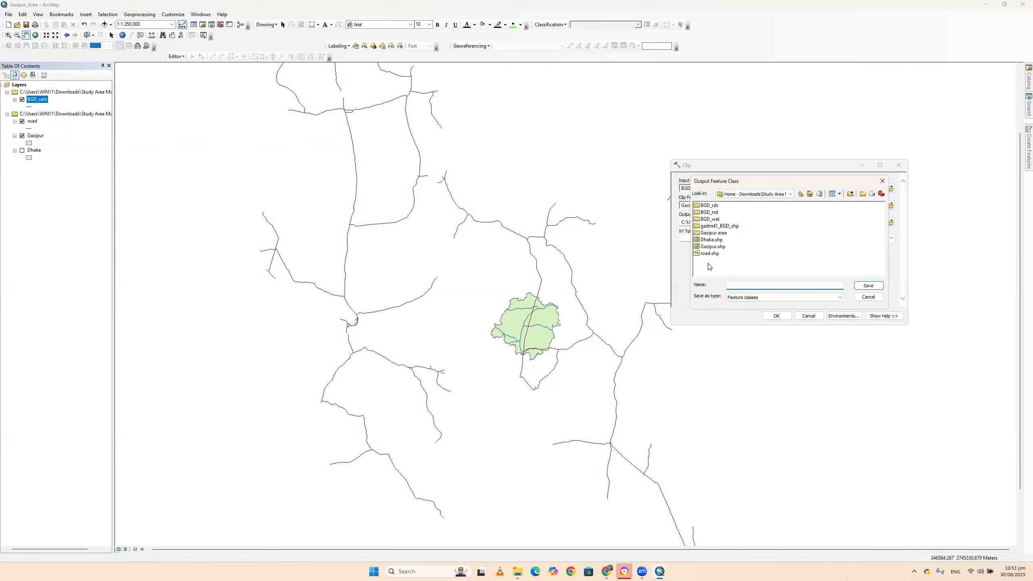
{"action": "left_click", "coordinate": [868, 286]}
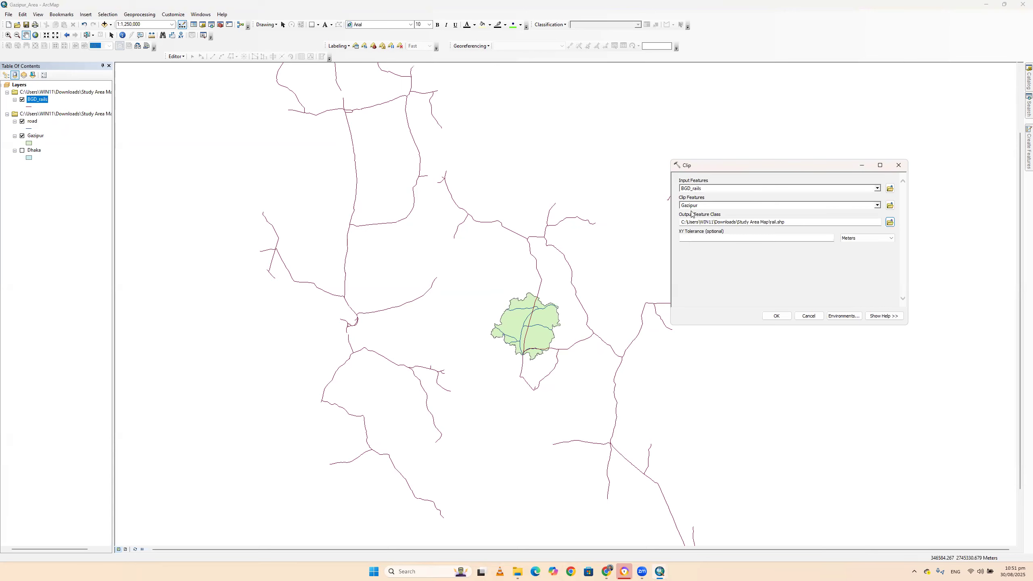
{"action": "left_click", "coordinate": [775, 316]}
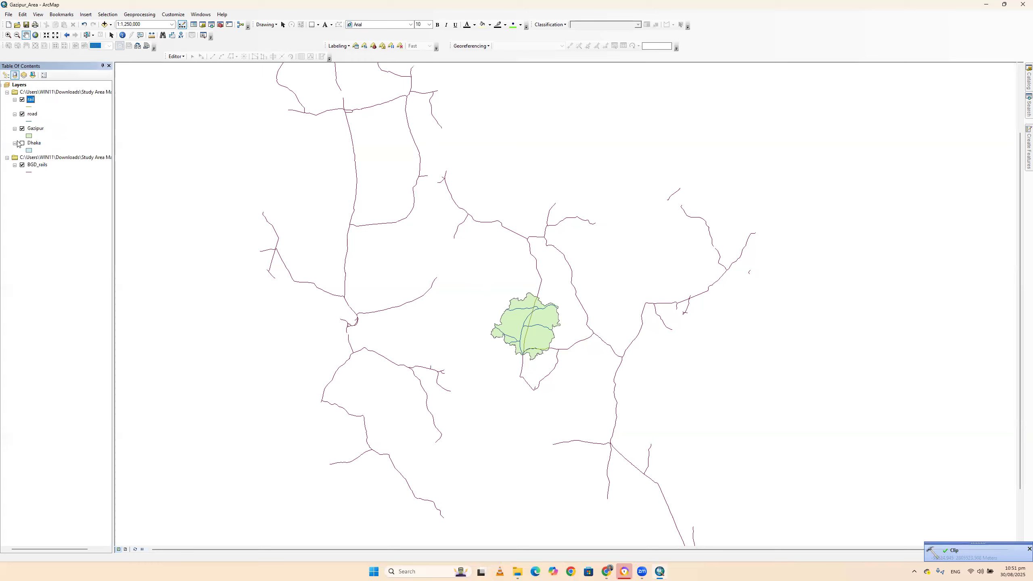
{"action": "left_click", "coordinate": [22, 164]}
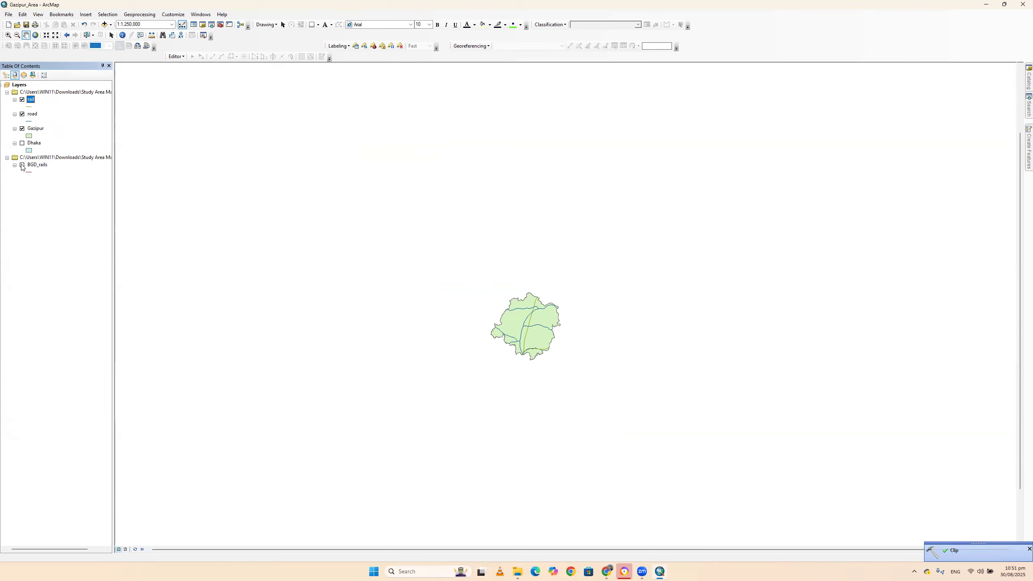
{"action": "scroll", "coordinate": [528, 331], "scroll_direction": "down", "scroll_amount": 2}
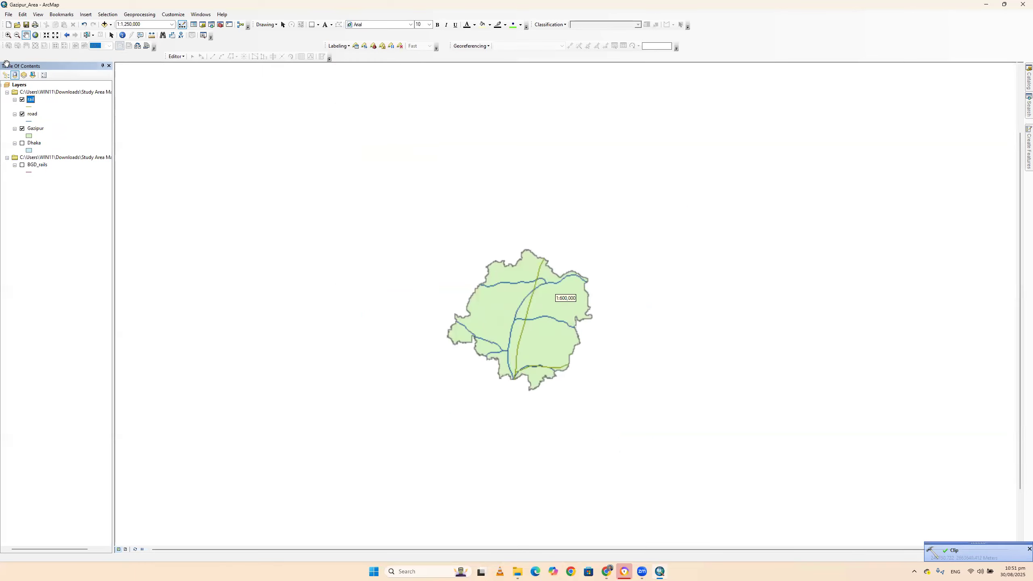
- Apply the Highway line symbol to the road layer
{"action": "left_click", "coordinate": [30, 121]}
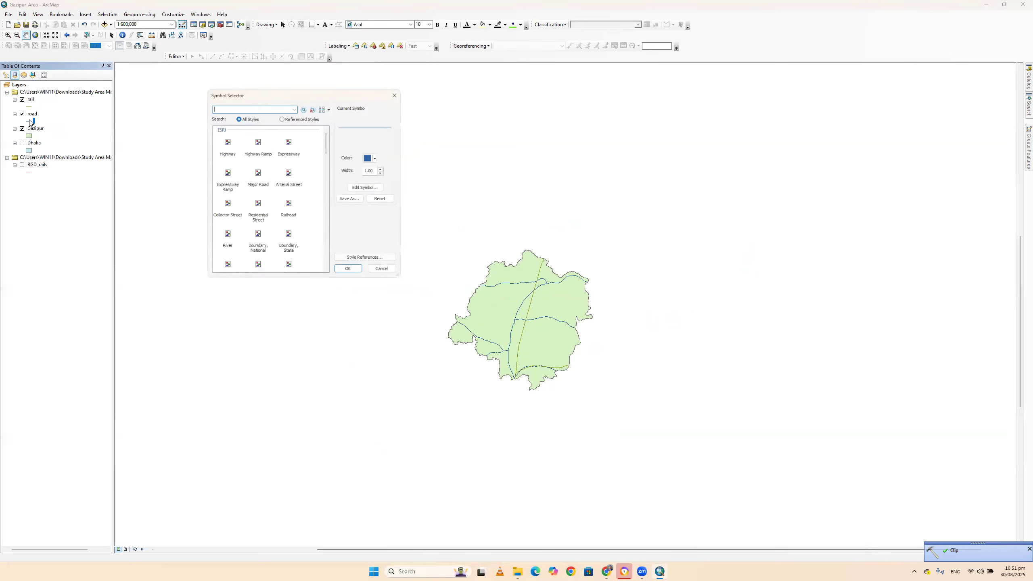
{"action": "left_click", "coordinate": [224, 147]}
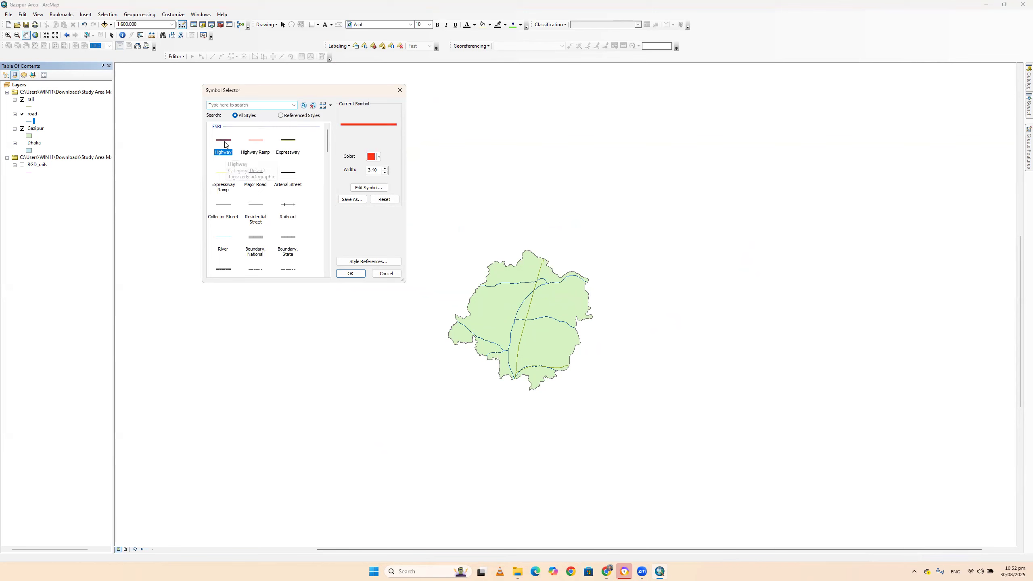
{"action": "left_click", "coordinate": [351, 273]}
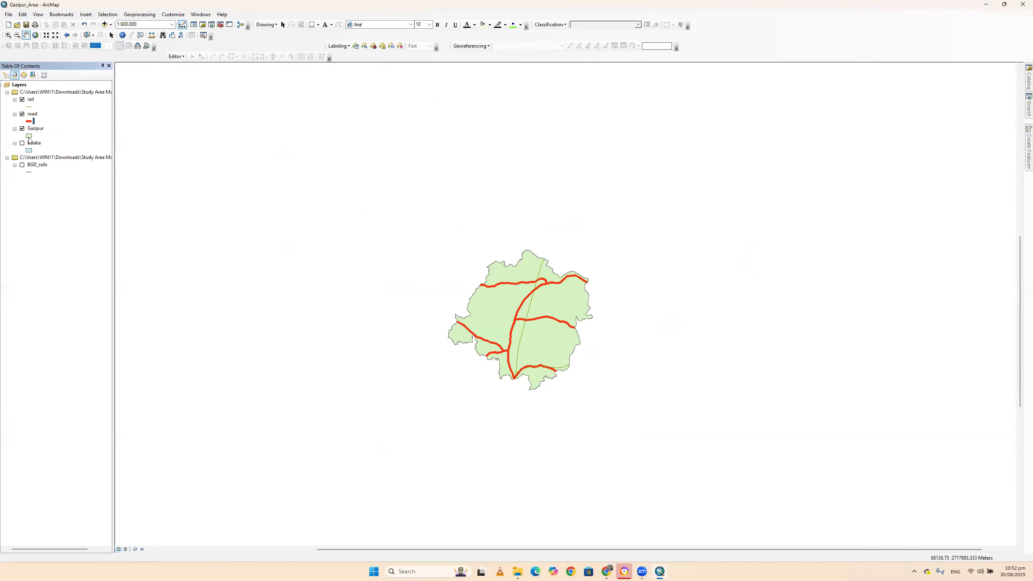
- Apply the Railroad, Multi-Track symbol to the rail layer and reduce its line width
{"action": "scroll", "coordinate": [39, 167], "scroll_direction": "right", "scroll_amount": 1}
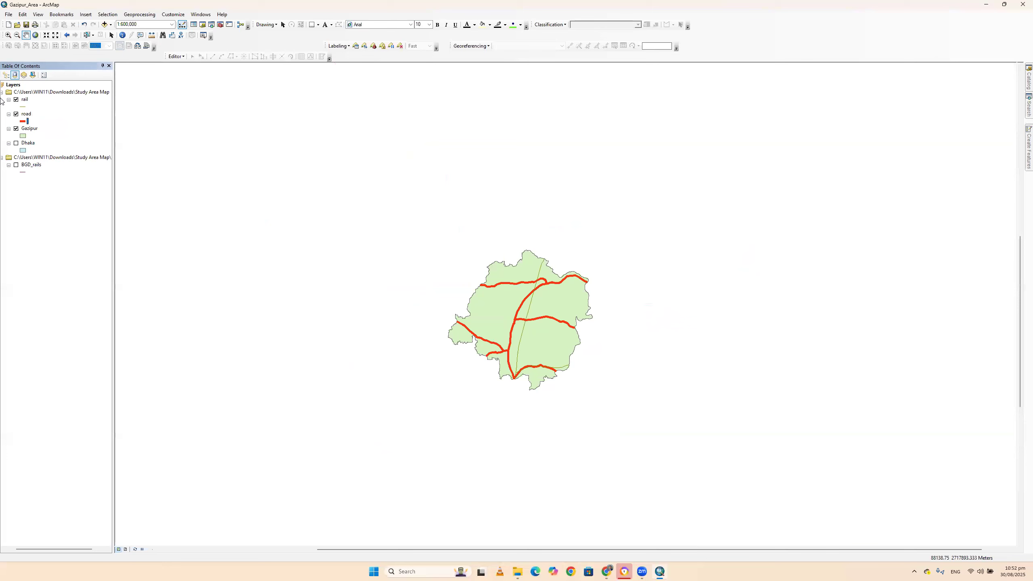
{"action": "left_click", "coordinate": [22, 108]}
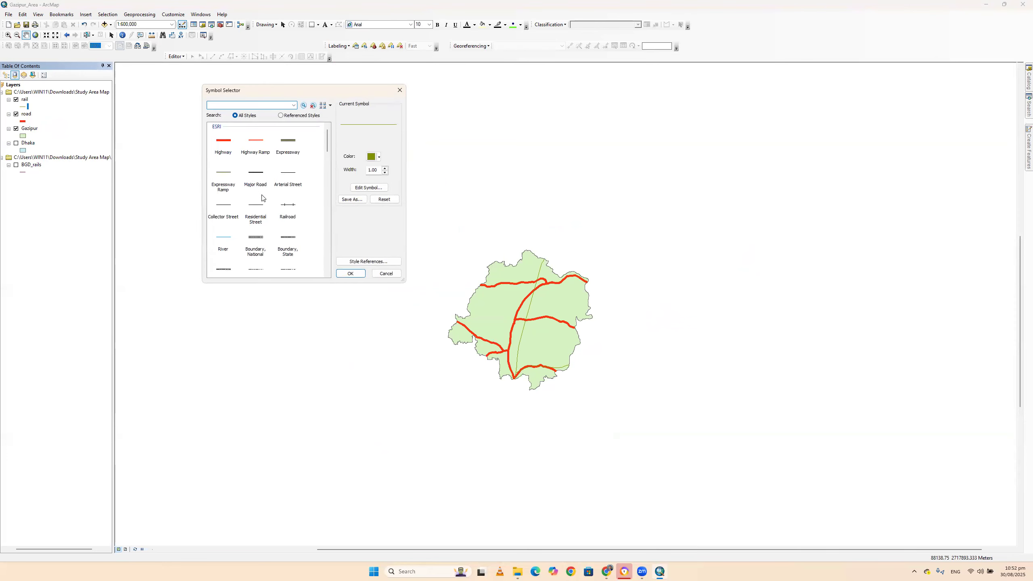
{"action": "scroll", "coordinate": [262, 205], "scroll_direction": "down", "scroll_amount": 1}
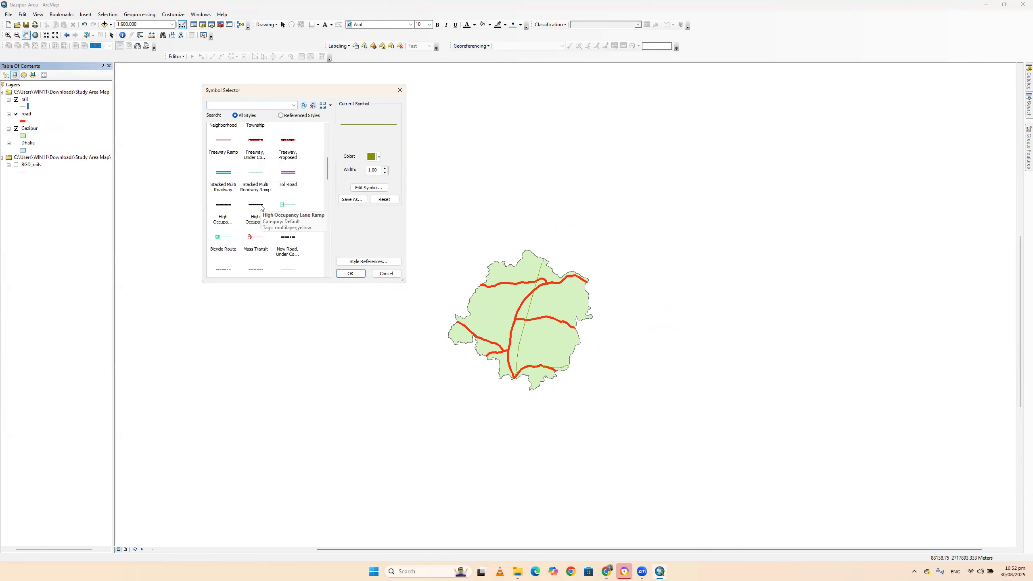
{"action": "scroll", "coordinate": [261, 208], "scroll_direction": "down", "scroll_amount": 1}
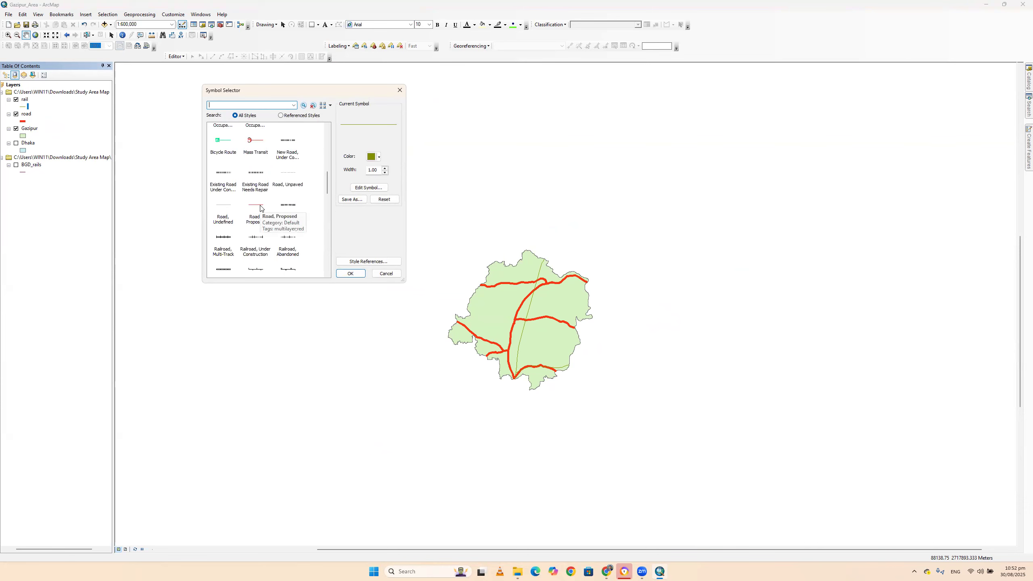
{"action": "left_click", "coordinate": [226, 241]}
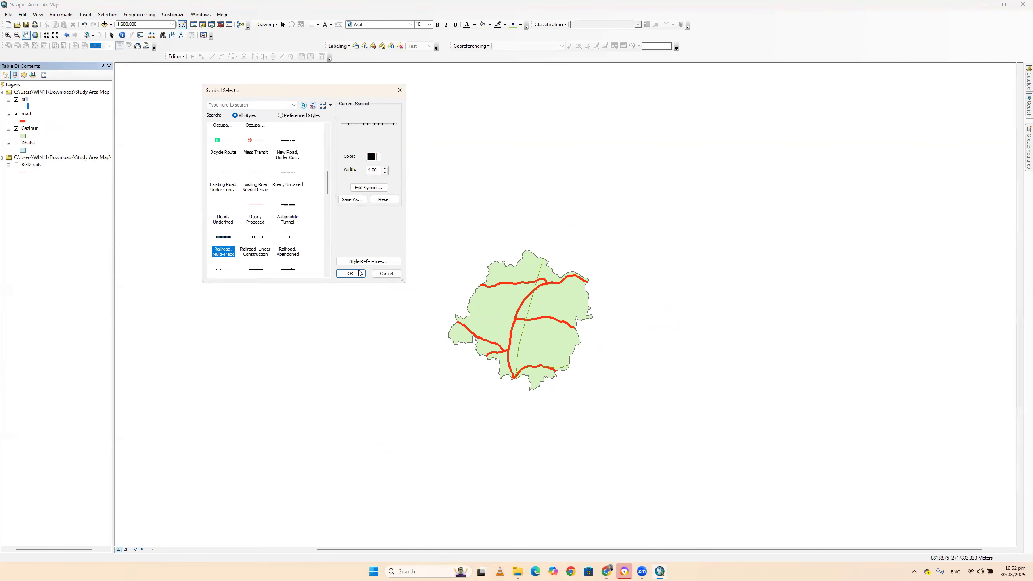
{"action": "left_click", "coordinate": [384, 173]}
{"action": "left_click", "coordinate": [350, 273]}
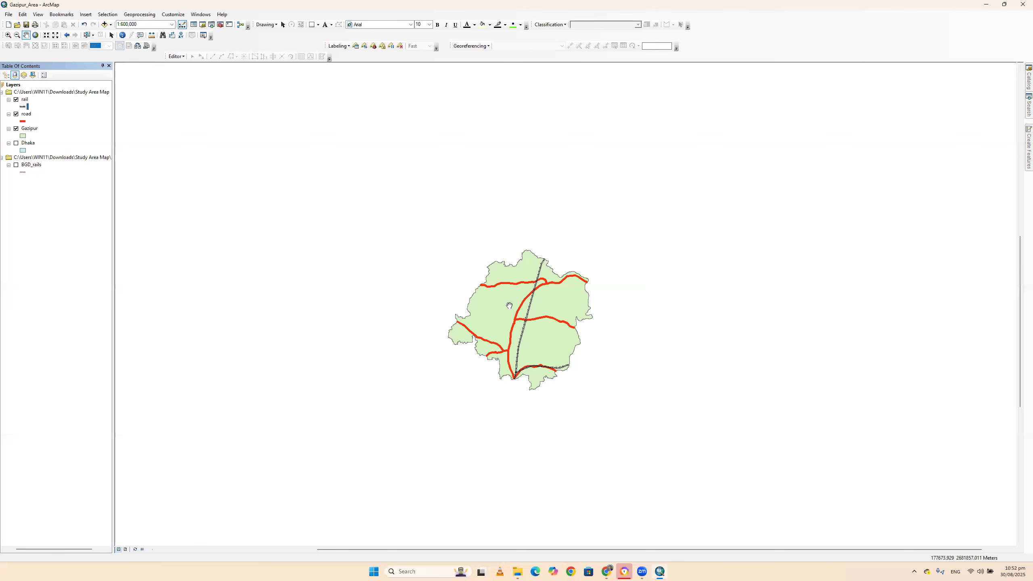
{"action": "scroll", "coordinate": [561, 351], "scroll_direction": "up", "scroll_amount": 3}
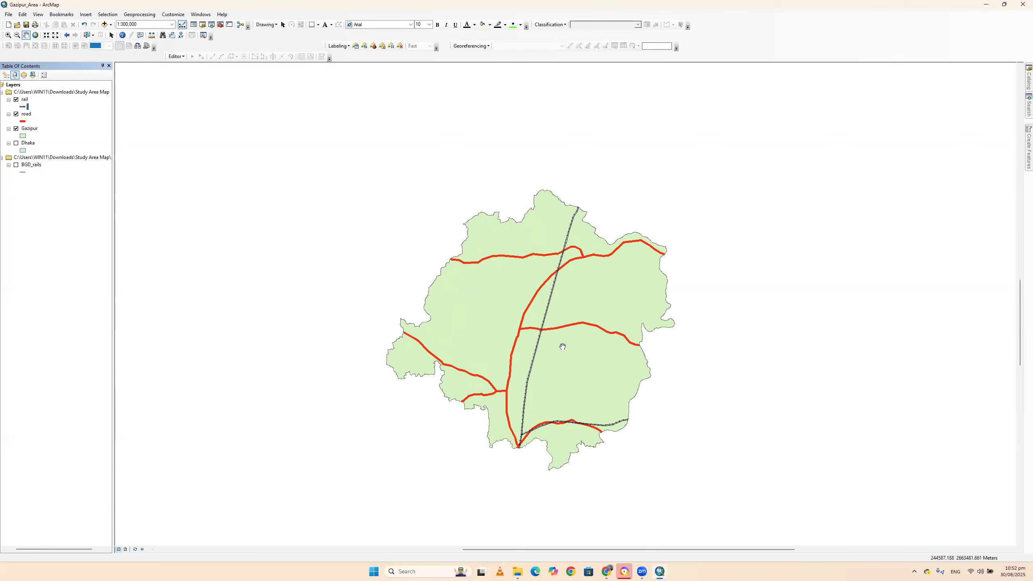
- Briefly show BGD_rails to compare it with the clipped railroad, hide it again and remove it from the map
{"action": "left_click", "coordinate": [16, 165]}
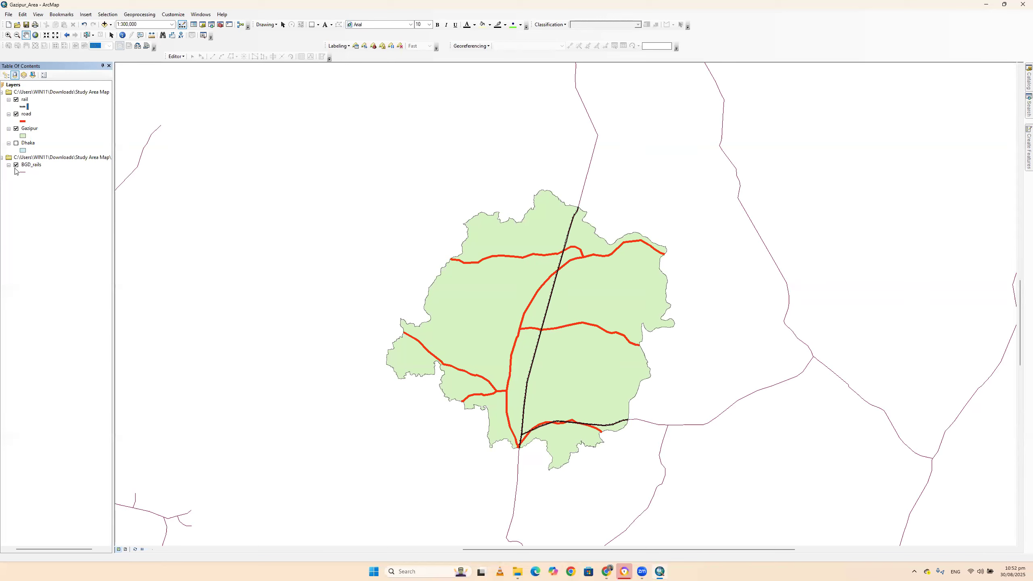
{"action": "left_click", "coordinate": [16, 165]}
{"action": "right_click", "coordinate": [35, 164]}
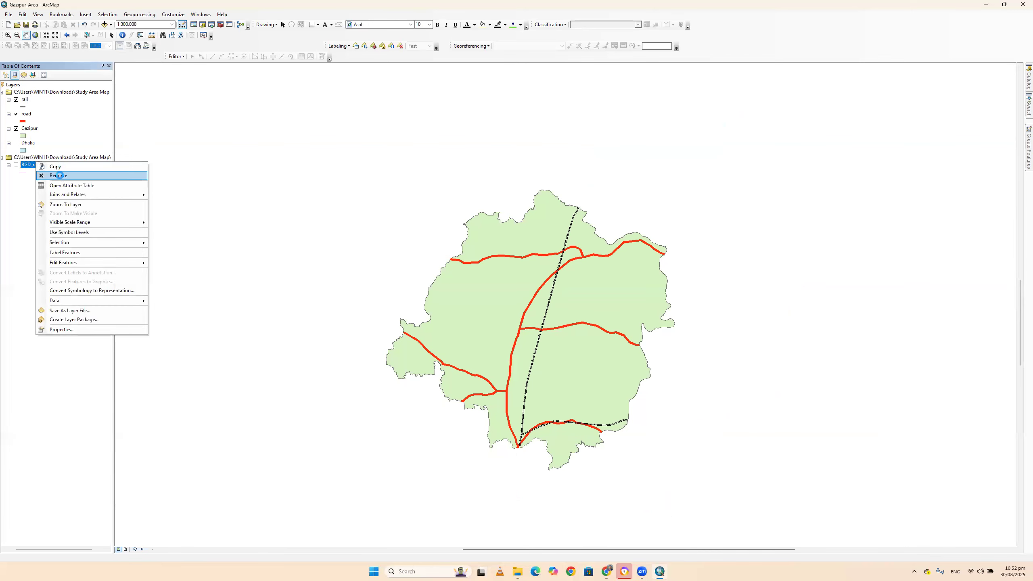
{"action": "left_click", "coordinate": [60, 177]}
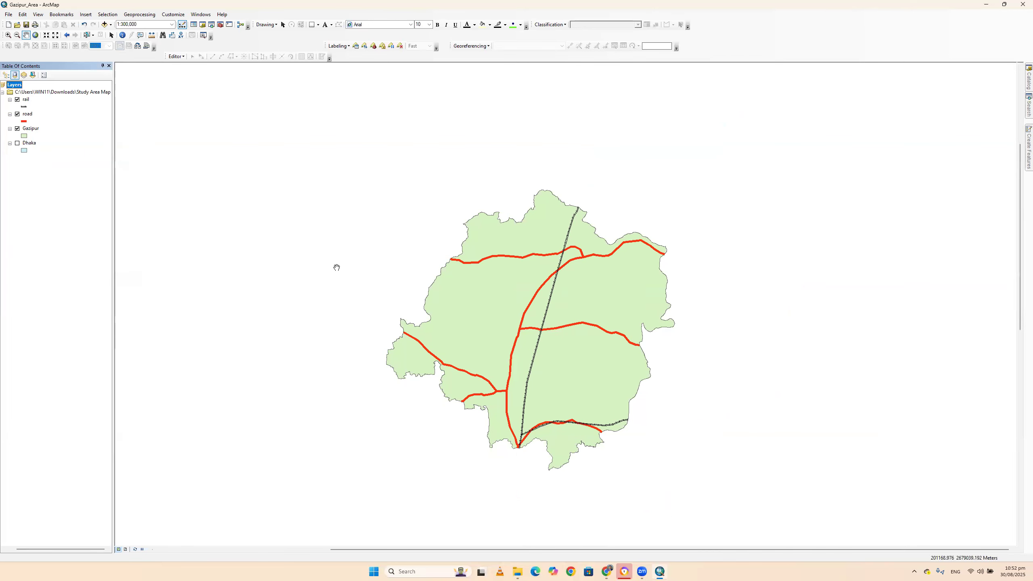
- Add the BGD_water_lines_dcw.shp shapefile from the BGD_wat folder to the map
{"action": "left_click", "coordinate": [104, 24]}
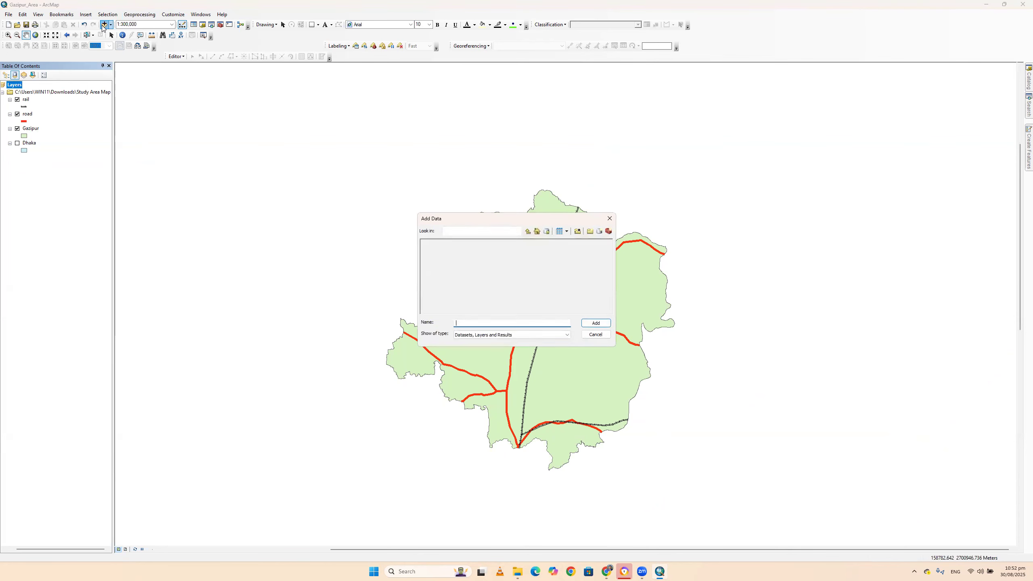
{"action": "left_click", "coordinate": [538, 232]}
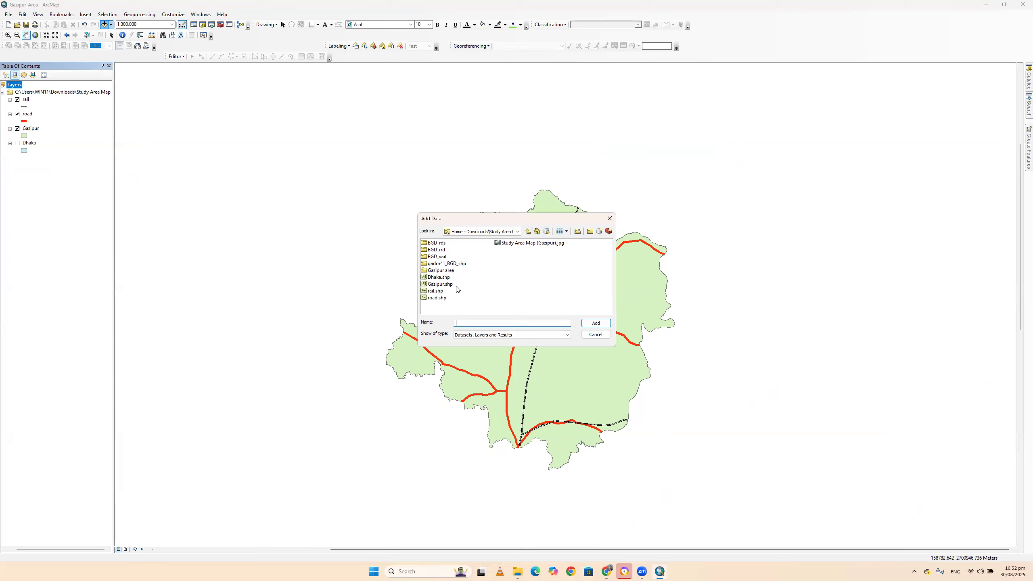
{"action": "double_click", "coordinate": [439, 256]}
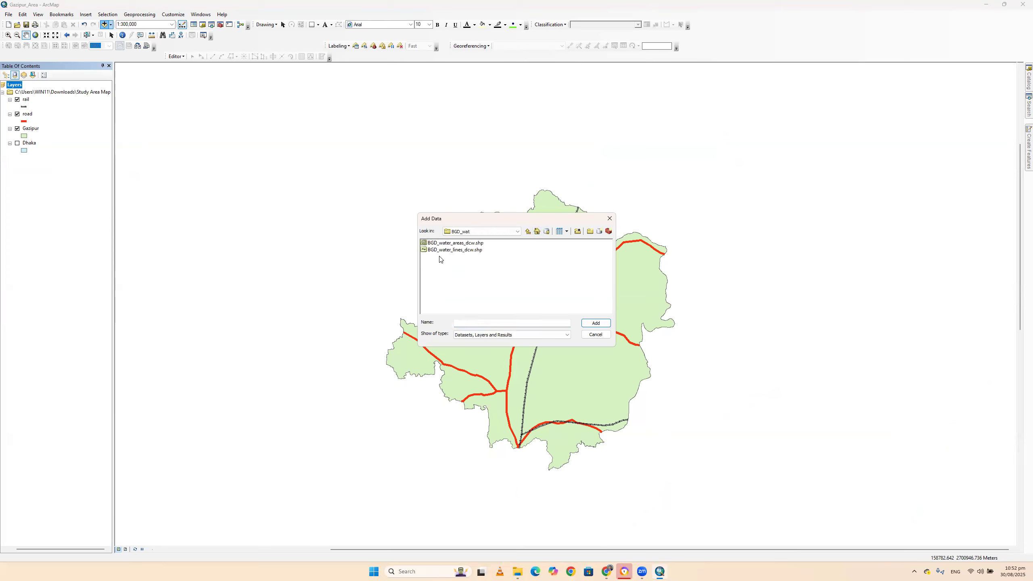
{"action": "left_click", "coordinate": [462, 252]}
{"action": "left_click", "coordinate": [599, 324]}
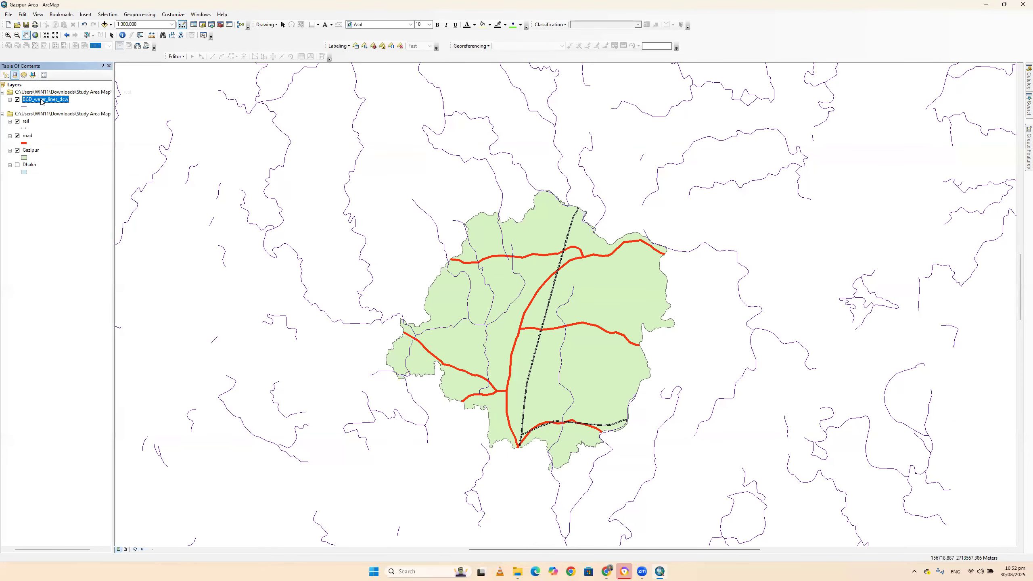
- Set up the Clip tool with BGD_water_lines_dcw as the input features and Gazipur as the clip features
{"action": "left_click", "coordinate": [136, 15]}
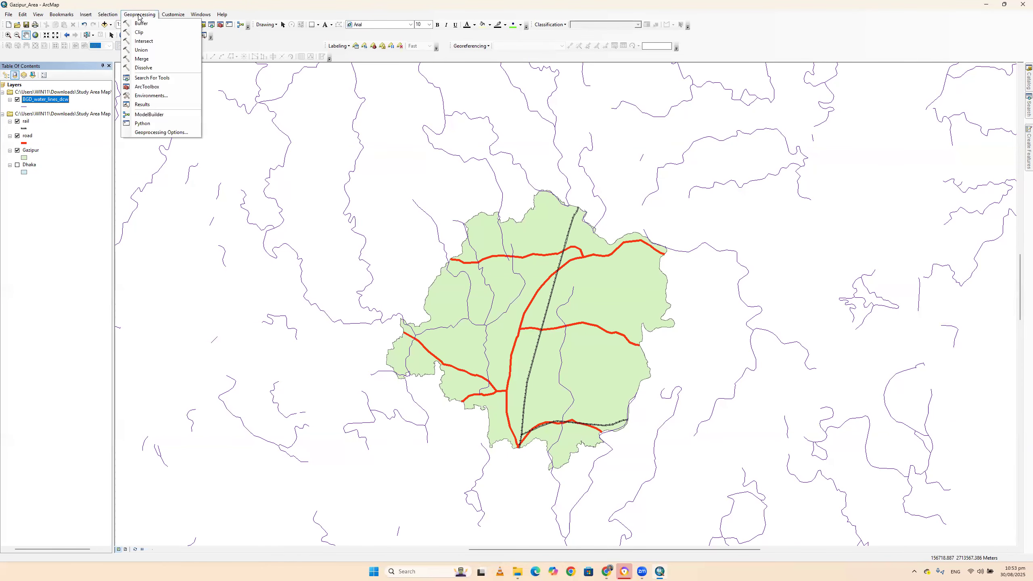
{"action": "left_click", "coordinate": [150, 34]}
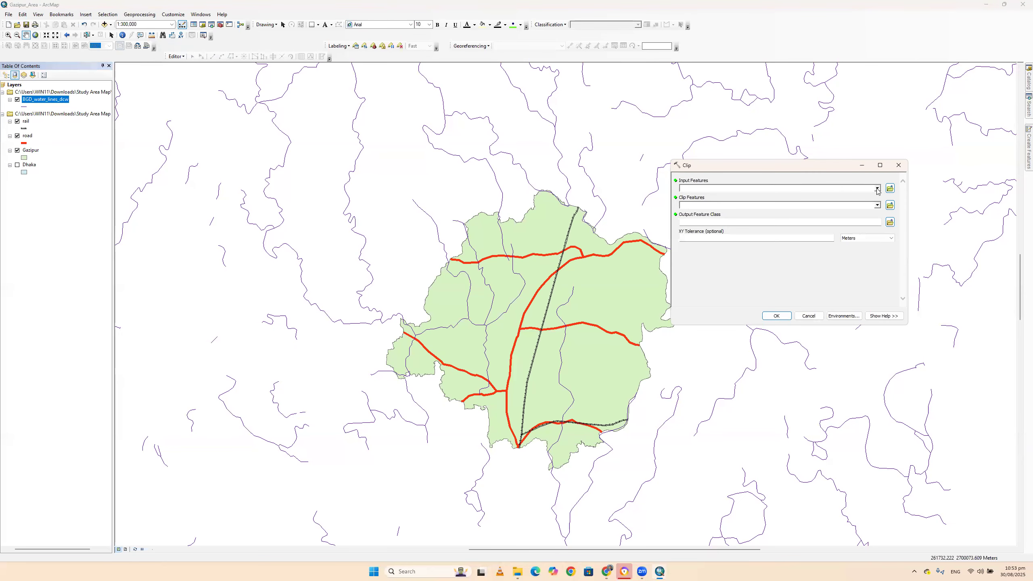
{"action": "left_click", "coordinate": [878, 190]}
{"action": "left_click", "coordinate": [726, 194]}
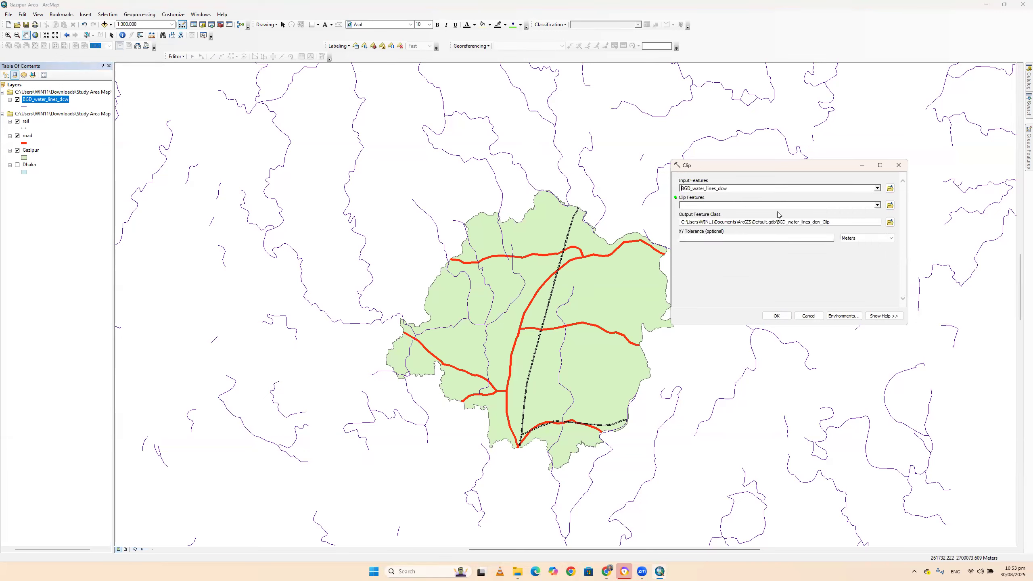
{"action": "left_click", "coordinate": [877, 205]}
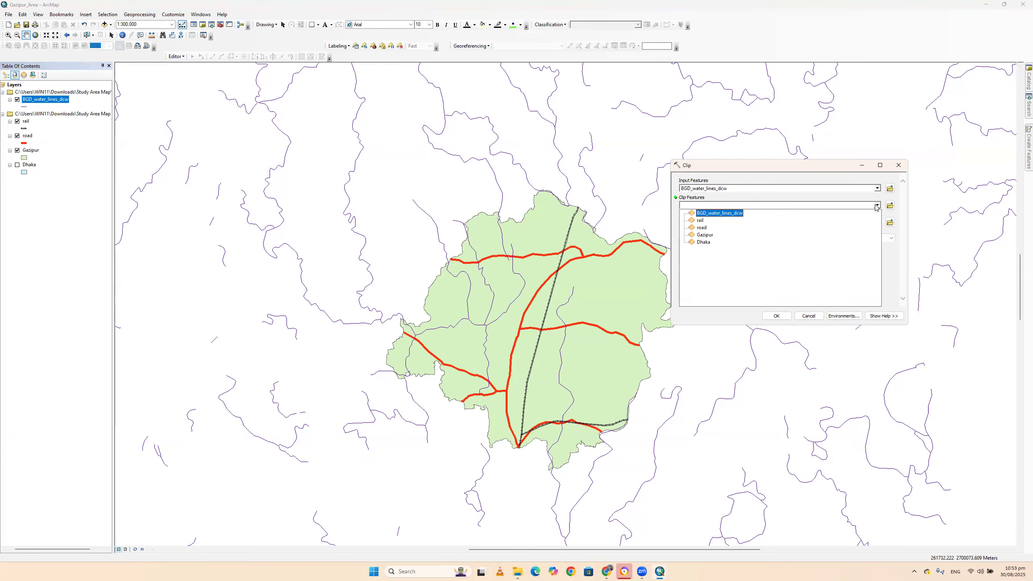
{"action": "left_click", "coordinate": [706, 235]}
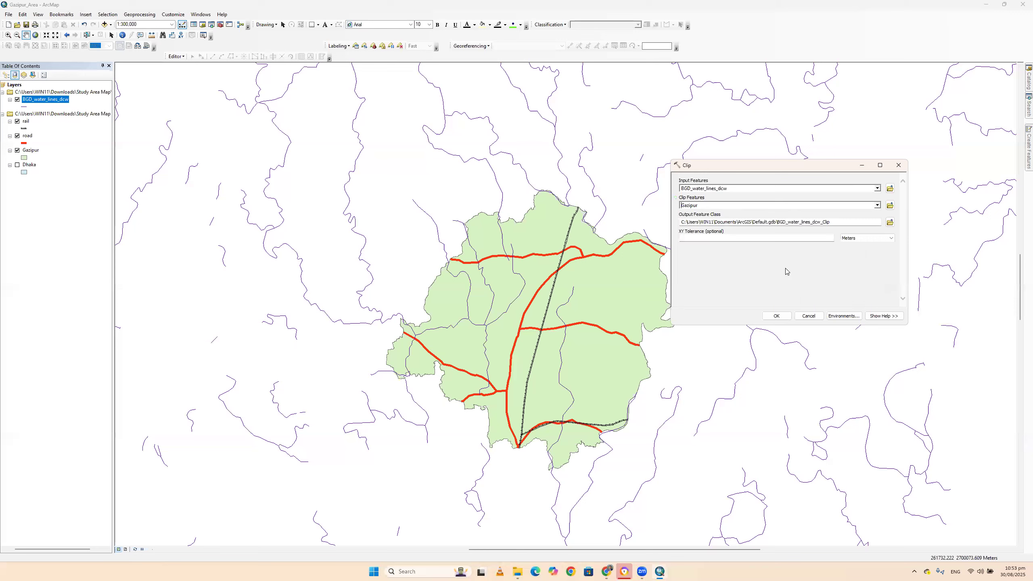
- Run the water line clip with the output saved as water_line in the Study Area Map folder, and remove the BGD_water_lines_dcw layer
{"action": "left_click", "coordinate": [890, 222]}
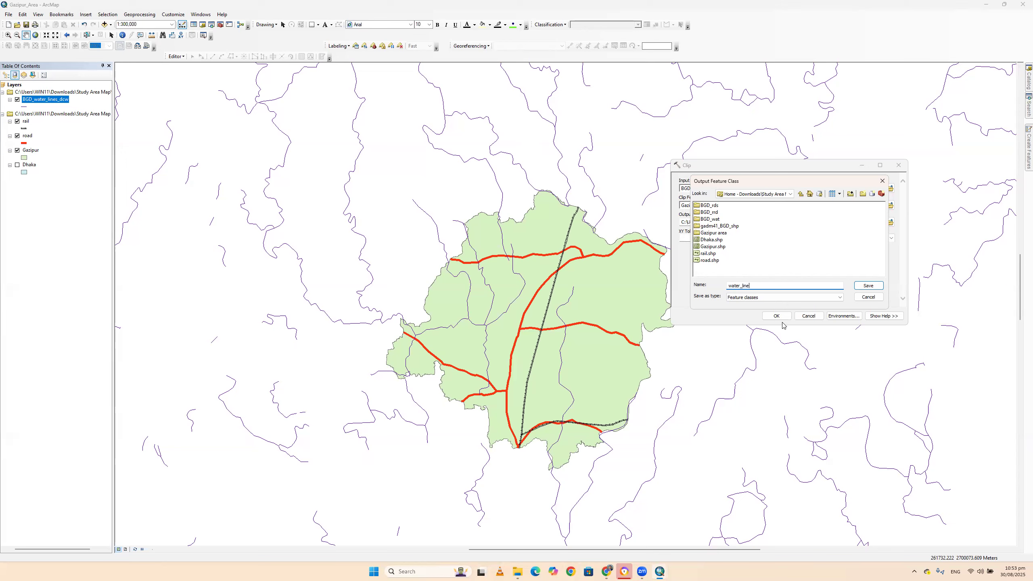
{"action": "left_click", "coordinate": [863, 288]}
{"action": "left_click", "coordinate": [776, 315]}
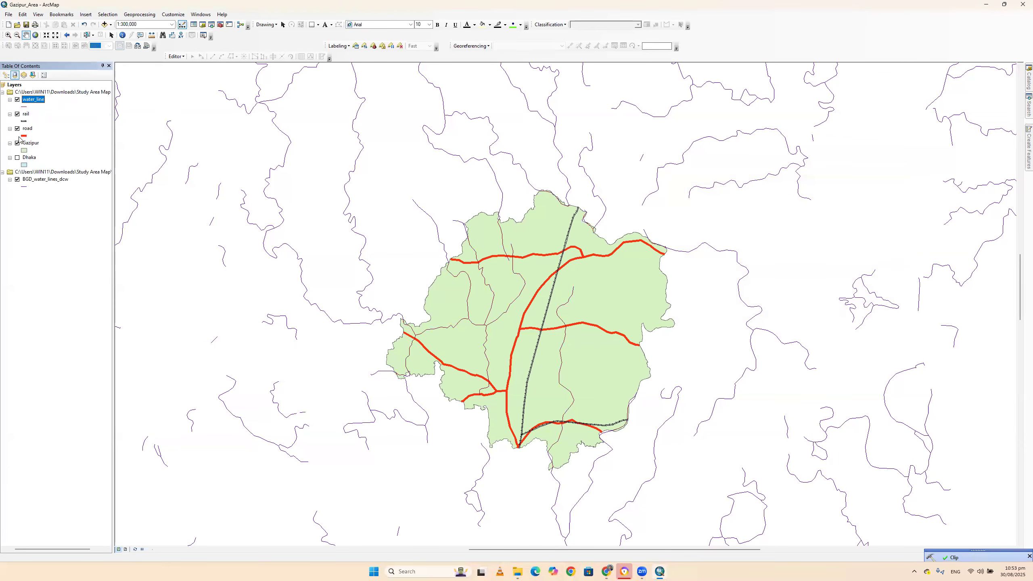
{"action": "right_click", "coordinate": [45, 180]}
{"action": "left_click", "coordinate": [67, 196]}
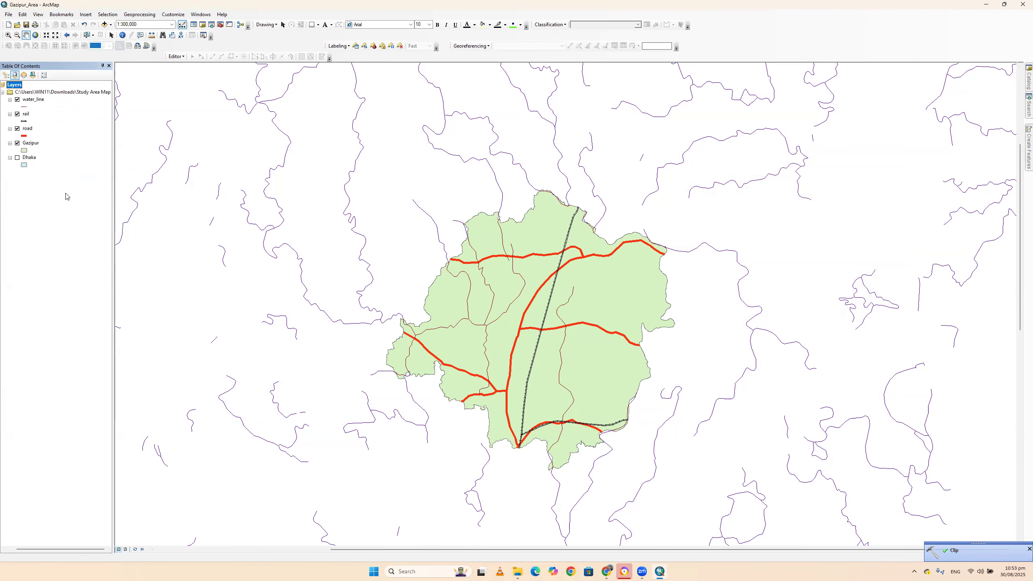
- Change the line color of the water_line layer to blue
{"action": "left_click", "coordinate": [24, 106]}
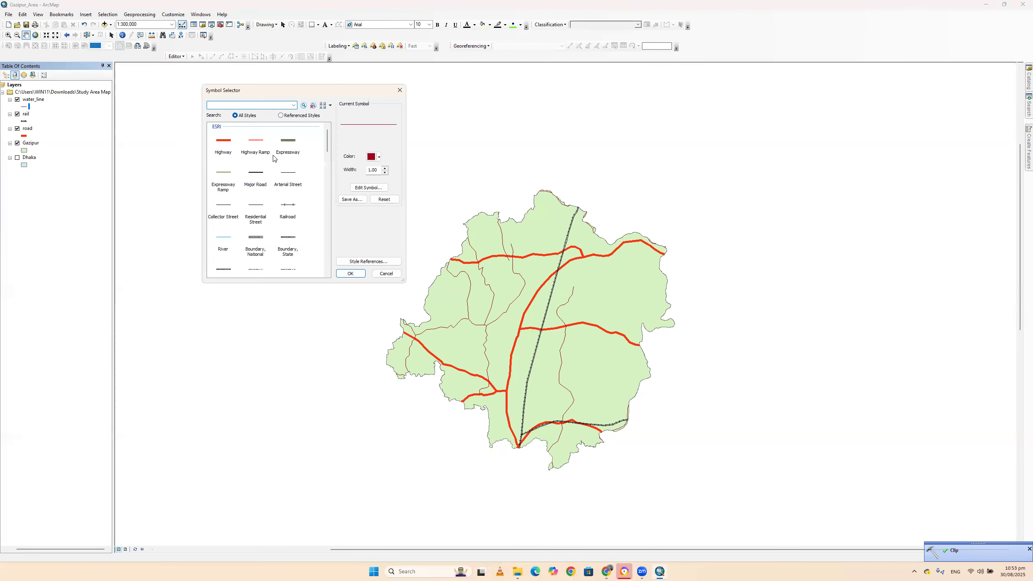
{"action": "left_click", "coordinate": [372, 156]}
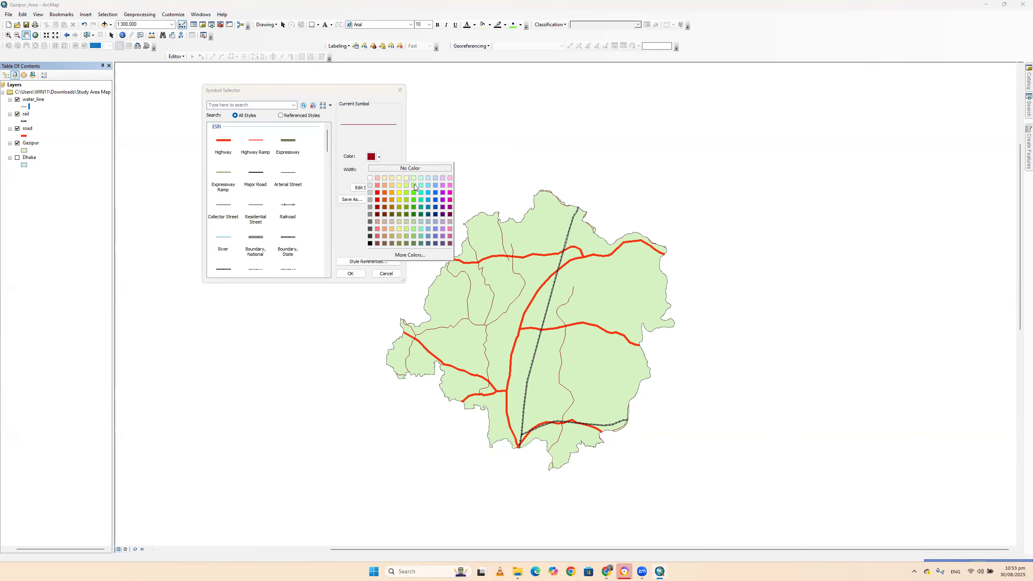
{"action": "left_click", "coordinate": [435, 193]}
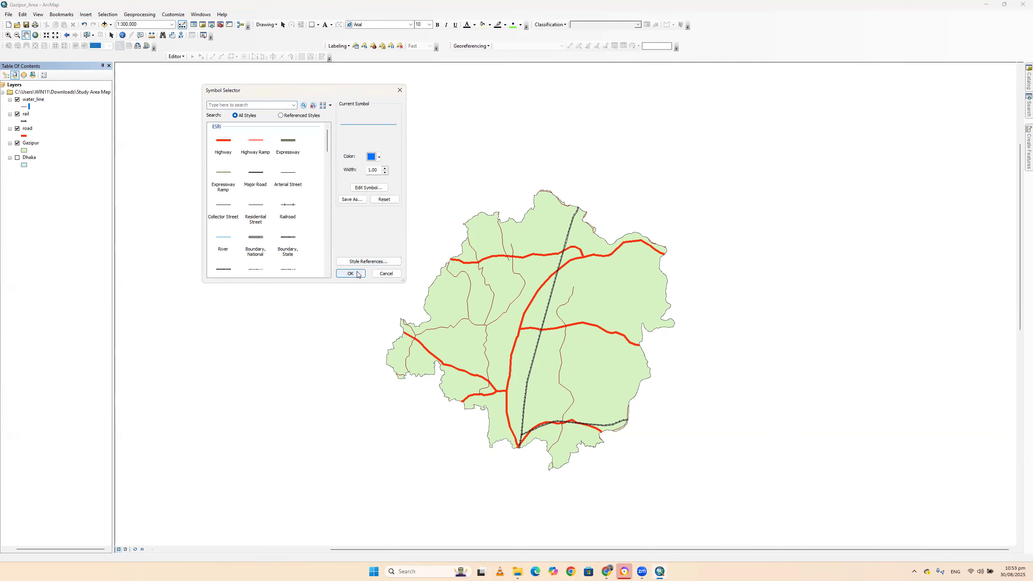
{"action": "left_click", "coordinate": [350, 274]}
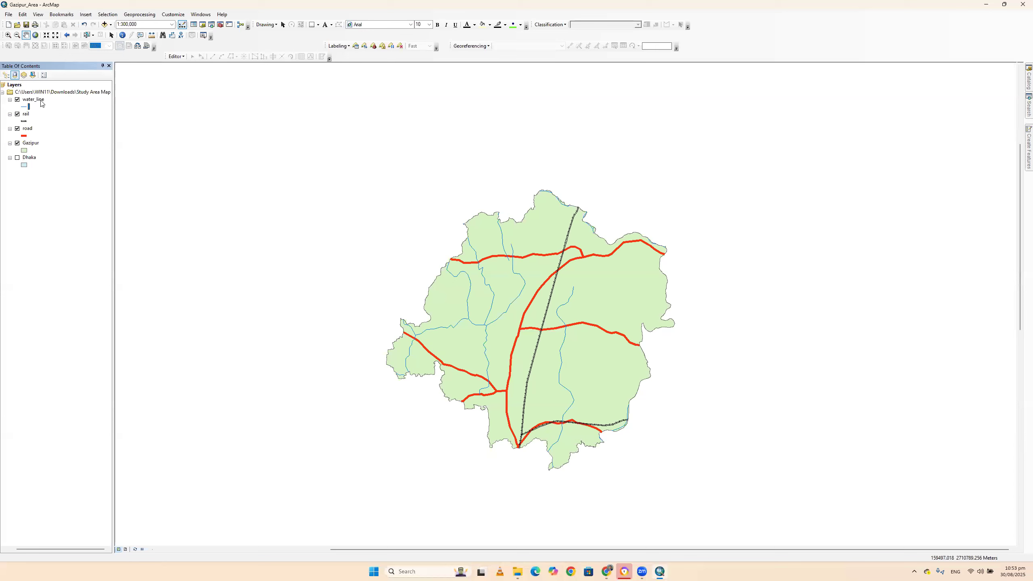
- Add the BGD_water_areas_dcw.shp shapefile from the BGD_wat folder to the map
{"action": "left_click", "coordinate": [104, 24]}
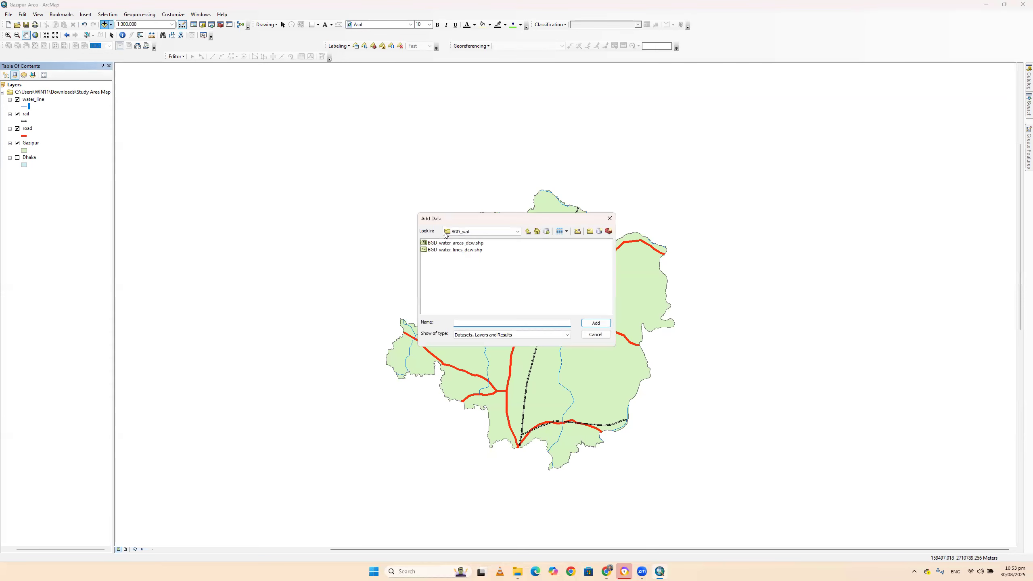
{"action": "left_click", "coordinate": [461, 242]}
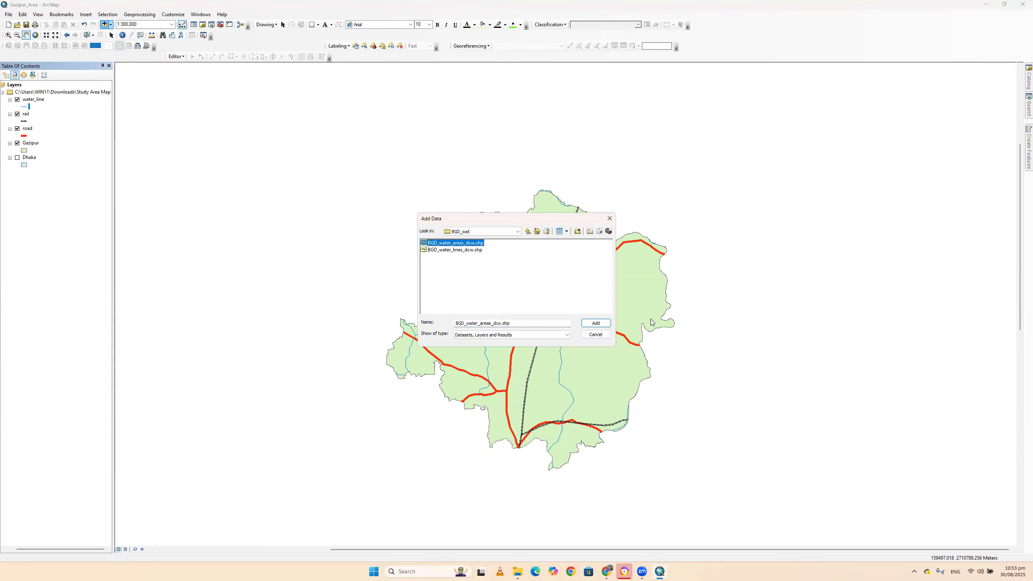
{"action": "left_click", "coordinate": [601, 323]}
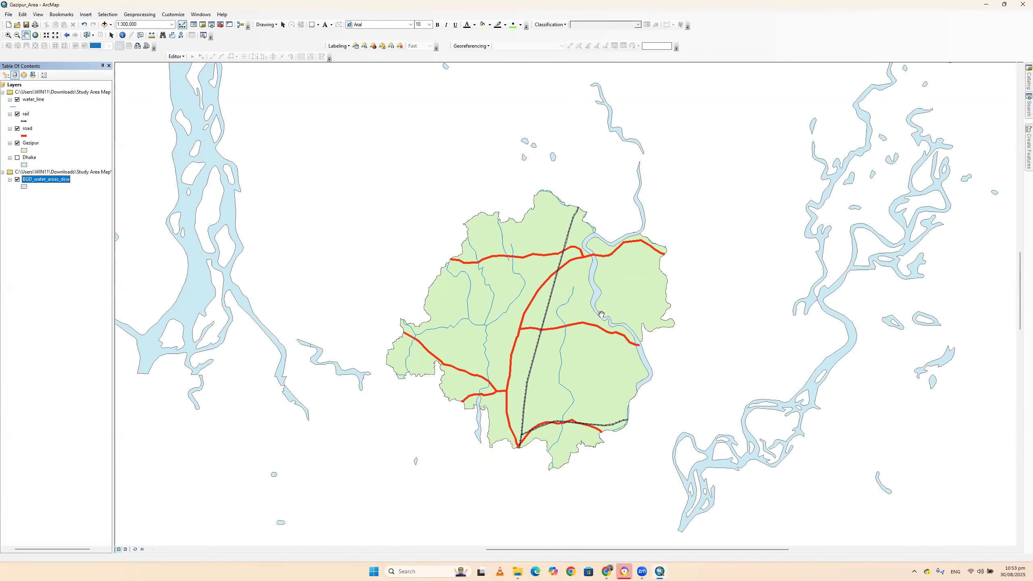